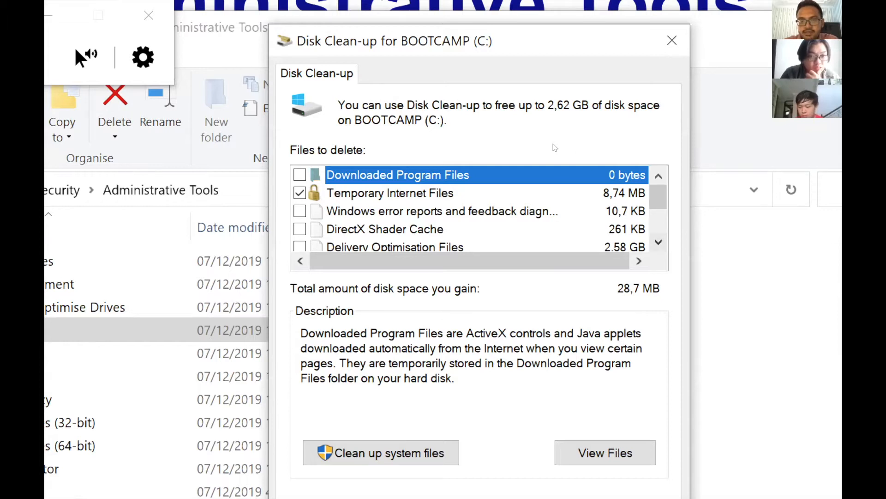
# Add Recycle Bin to the files to delete on BOOTCAMP (C:) and permanently delete the selected files.
pyautogui.press('Down')
pyautogui.scroll(-2, 462, 185)
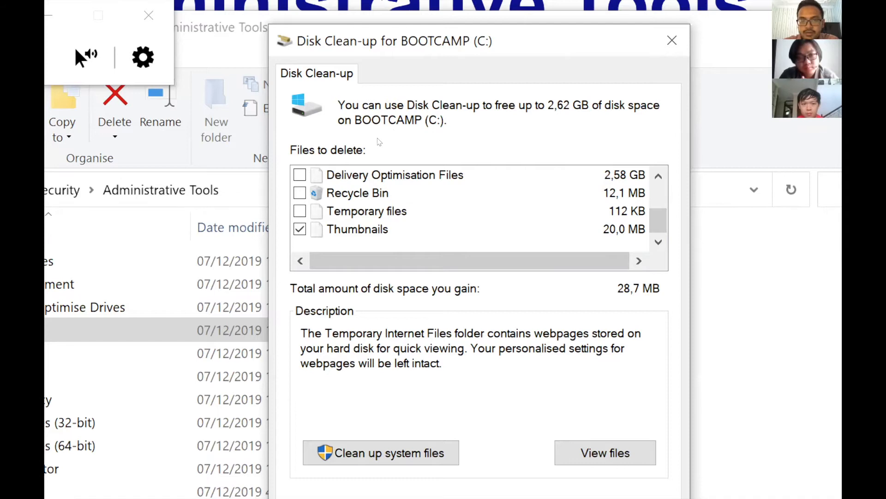
pyautogui.click(300, 193)
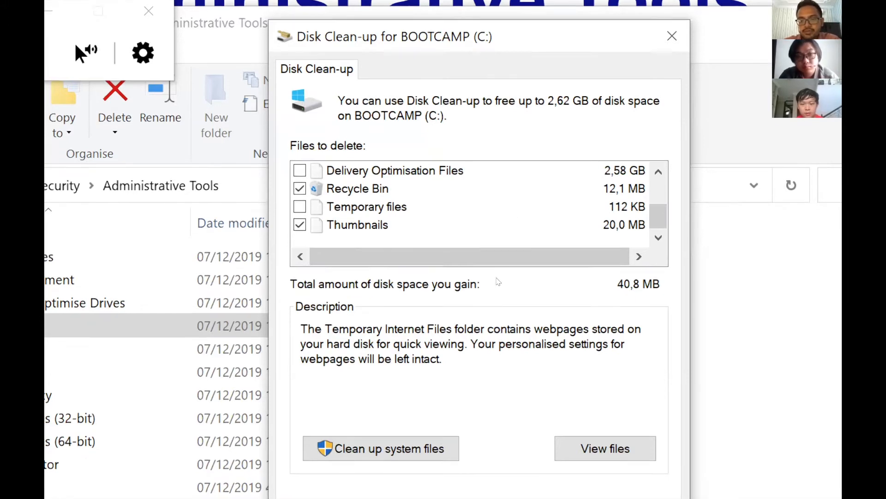
pyautogui.press('Return')
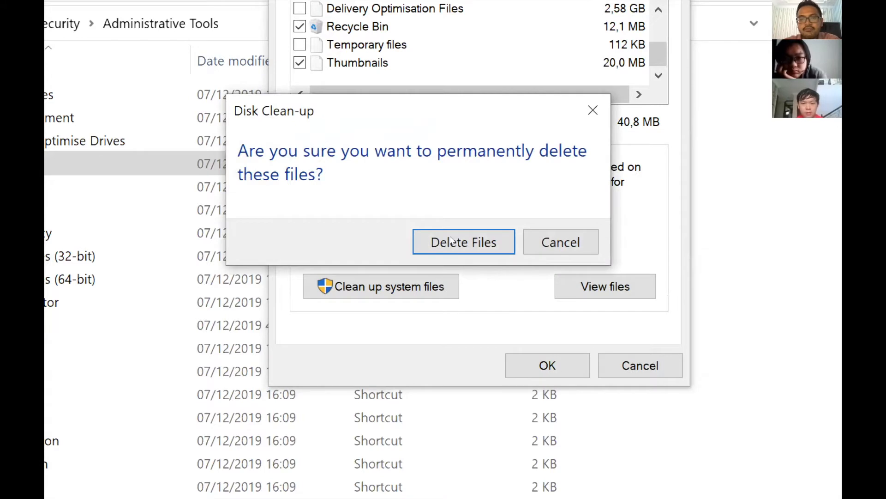
pyautogui.click(444, 251)
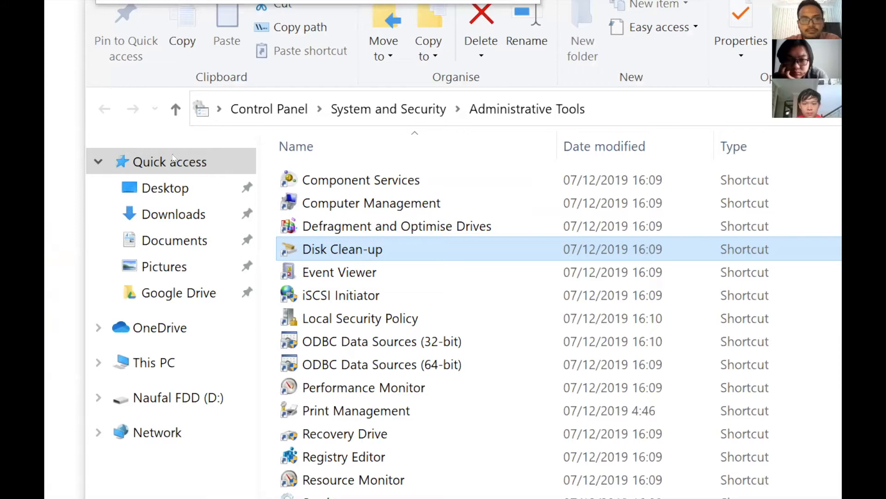
# Reset the screen magnification to 100%, run Disk Clean-up again and switch it to cleaning up system files.
pyautogui.press('super+minus')
pyautogui.doubleClick(203, 214)
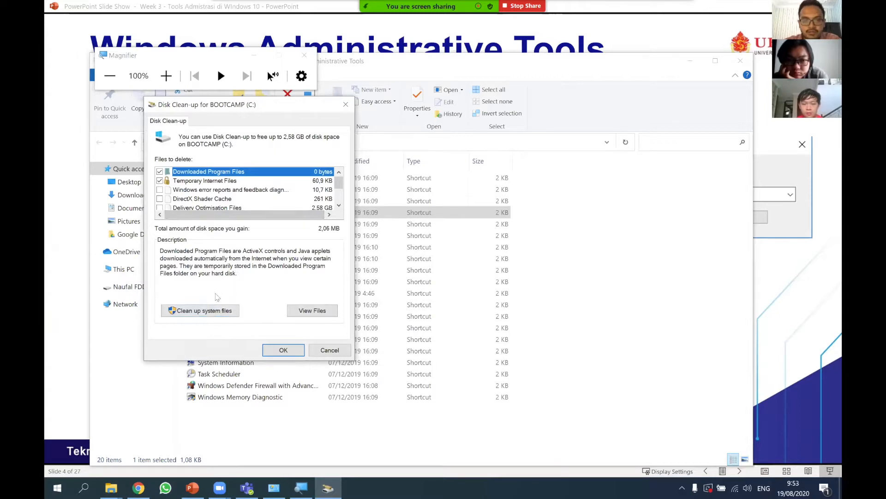
pyautogui.click(209, 310)
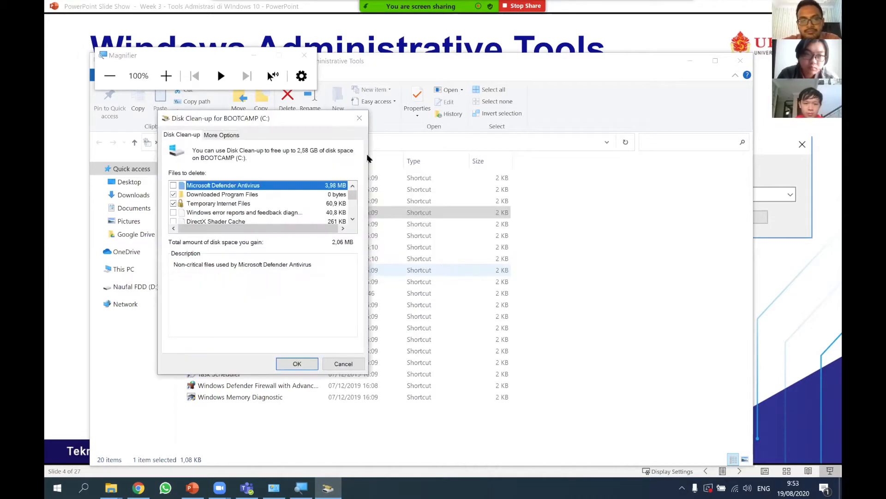
# Include Delivery Optimisation Files, Microsoft Defender Antivirus, Windows error reports, DirectX Shader Cache, Recycle Bin and Temporary files in the system cleanup.
pyautogui.scroll(-2, 353, 203)
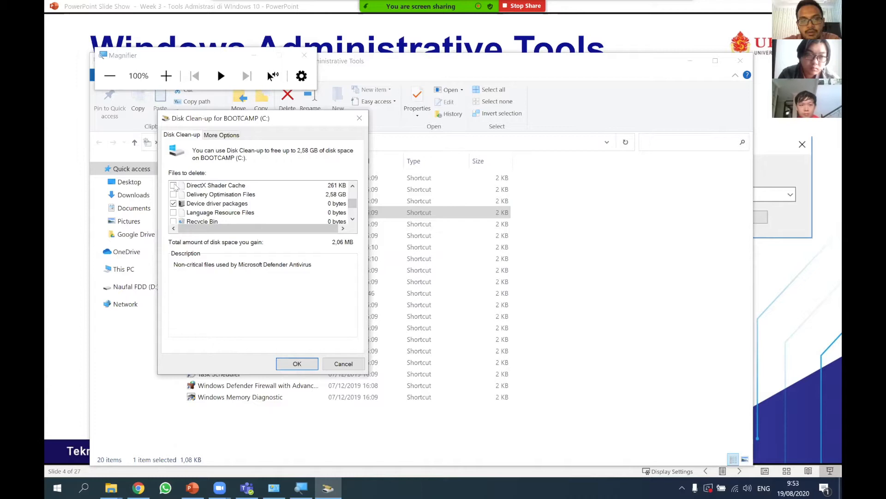
pyautogui.click(173, 194)
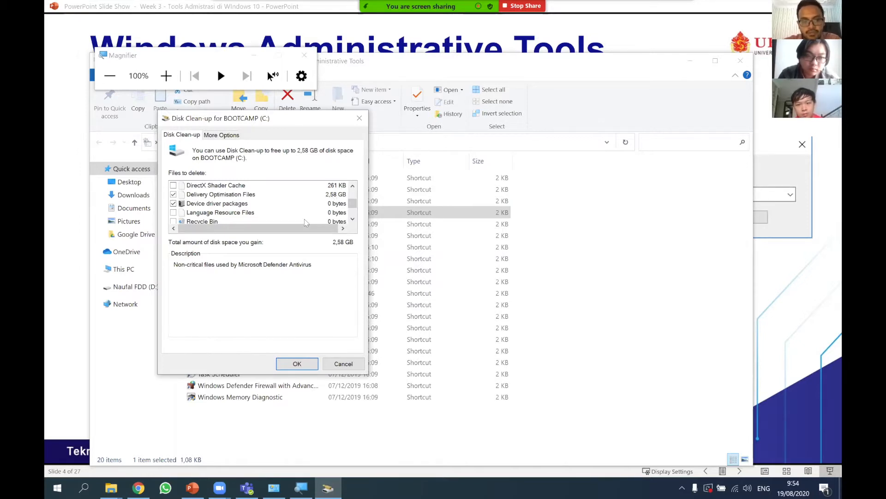
pyautogui.scroll(2, 236, 222)
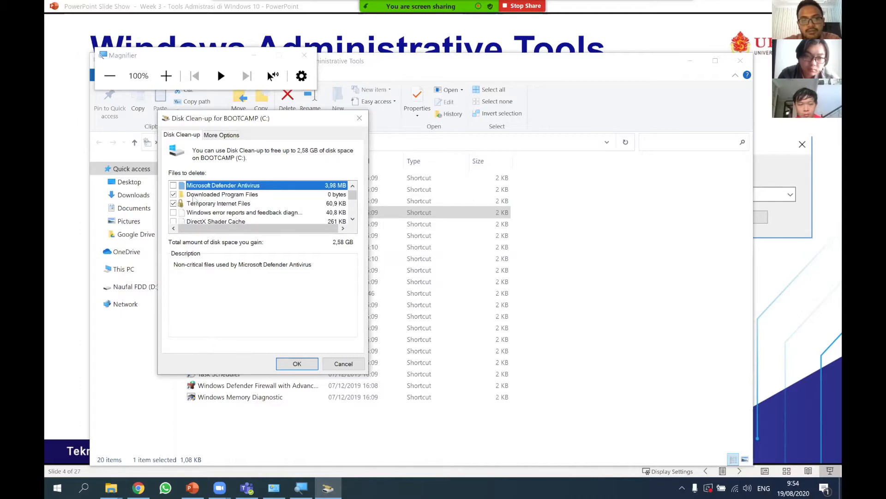
pyautogui.click(174, 185)
pyautogui.click(173, 213)
pyautogui.scroll(-2, 174, 215)
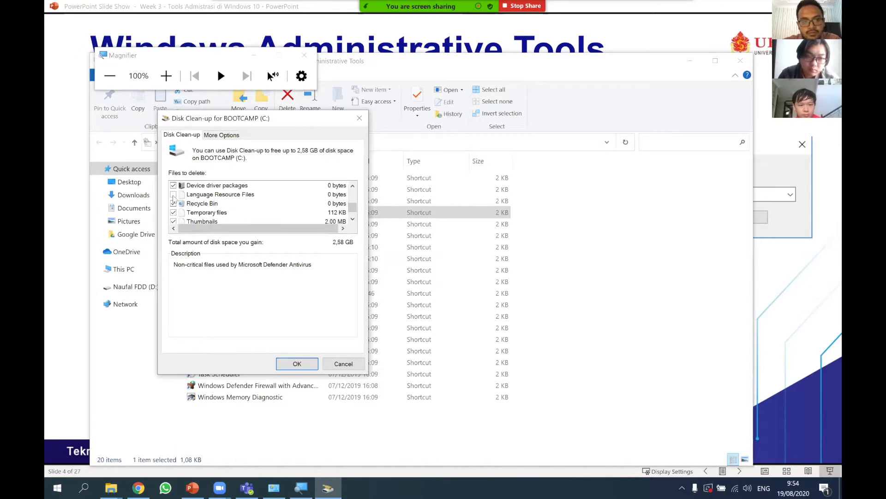
pyautogui.scroll(2, 175, 199)
pyautogui.click(173, 221)
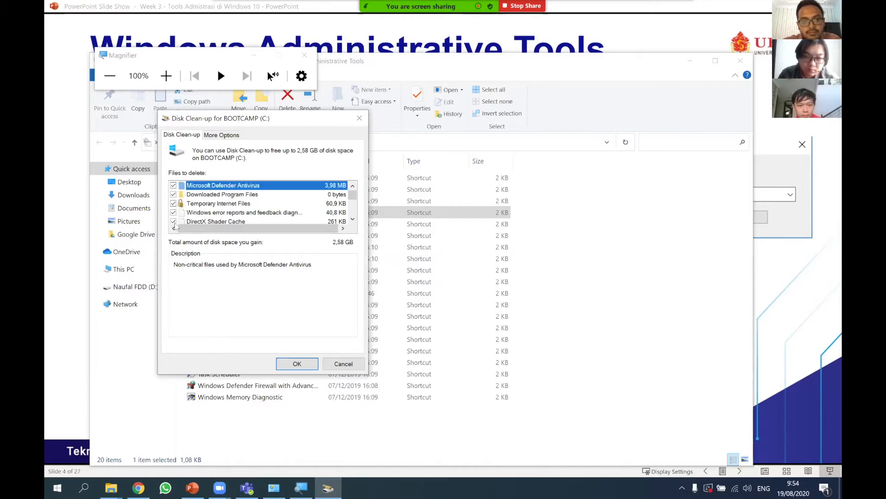
# Permanently delete the selected system files and shift the cleanup progress window slightly.
pyautogui.click(297, 364)
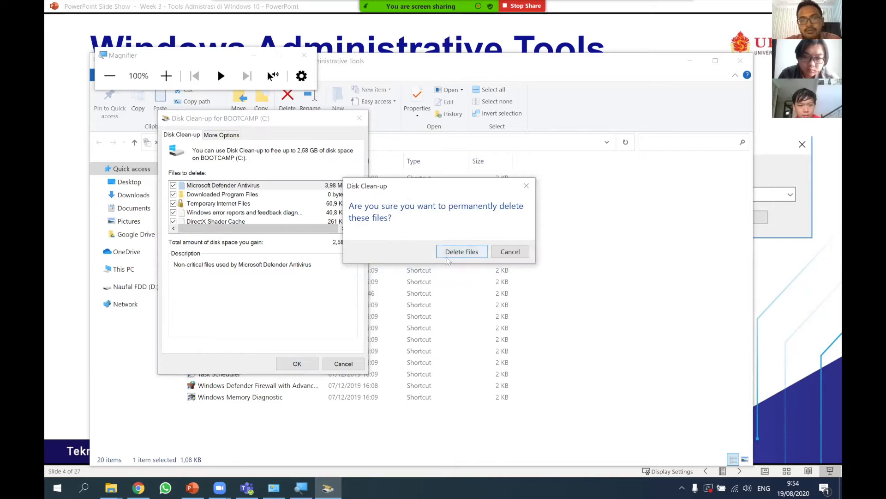
pyautogui.click(447, 256)
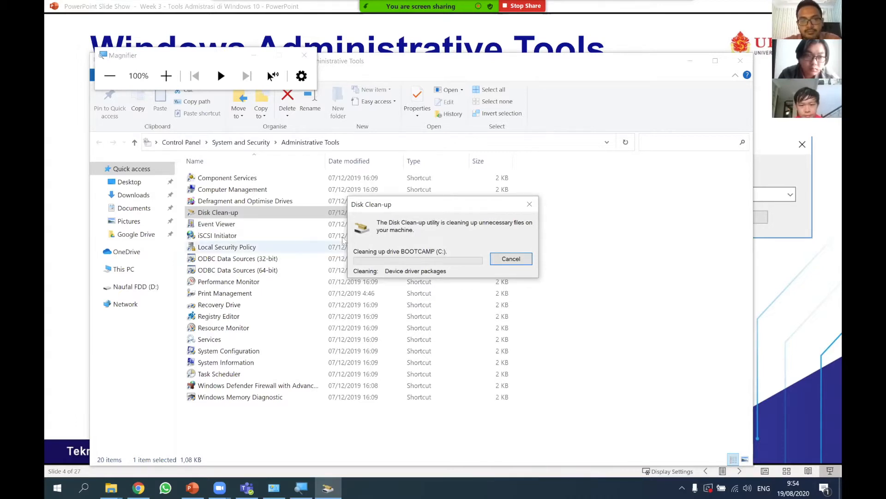
pyautogui.moveTo(397, 211); pyautogui.dragTo(409, 210)
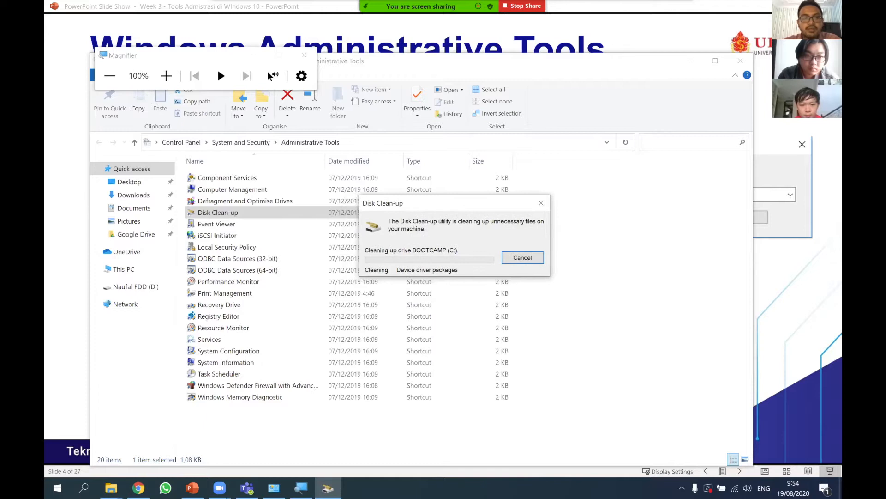
# Switch to the PowerPoint slide show, advance to the Resource Monitor slide and close Magnifier.
pyautogui.click(80, 212)
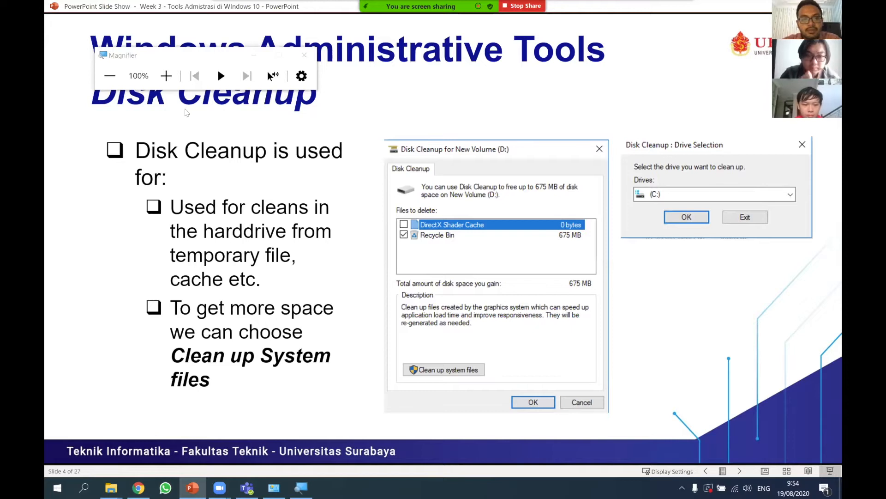
pyautogui.click(217, 212)
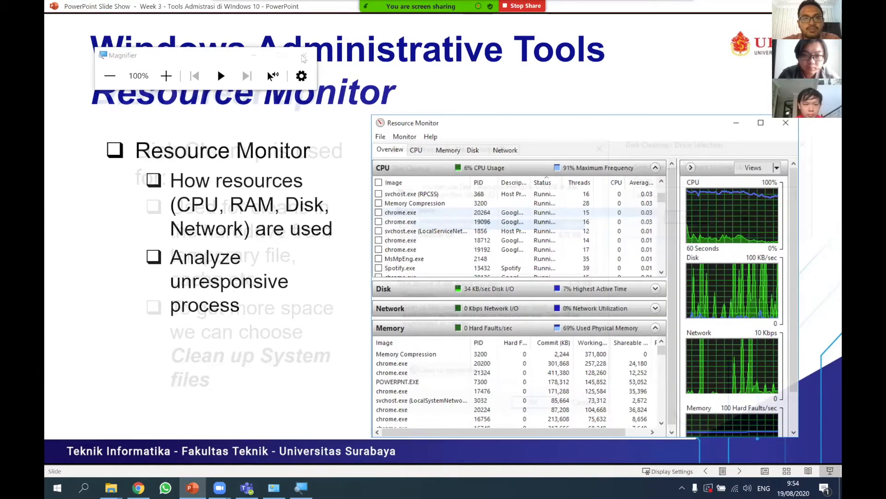
pyautogui.click(305, 56)
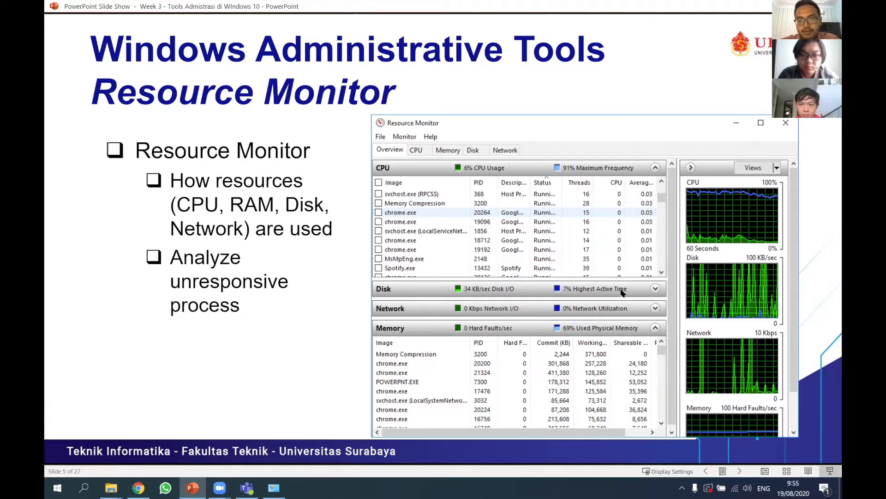
# Search Windows for "resource", launch Resource Monitor and reposition its window over the slide.
pyautogui.click(57, 487)
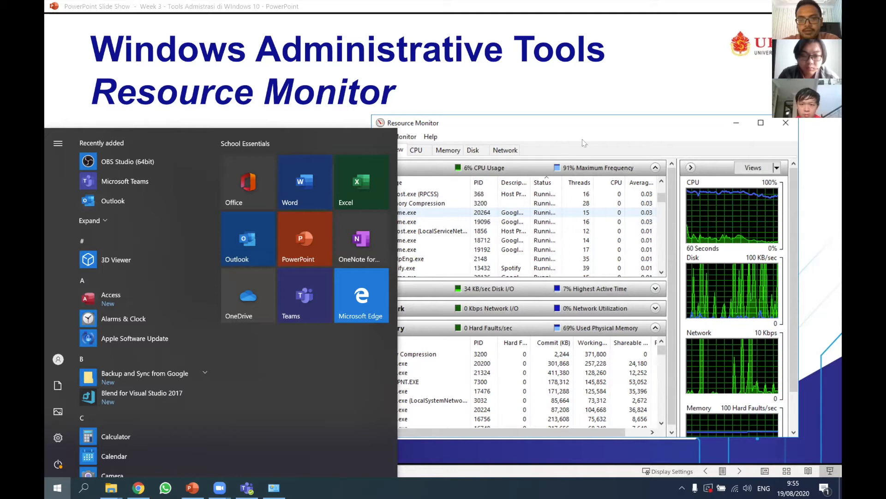
pyautogui.click(577, 150)
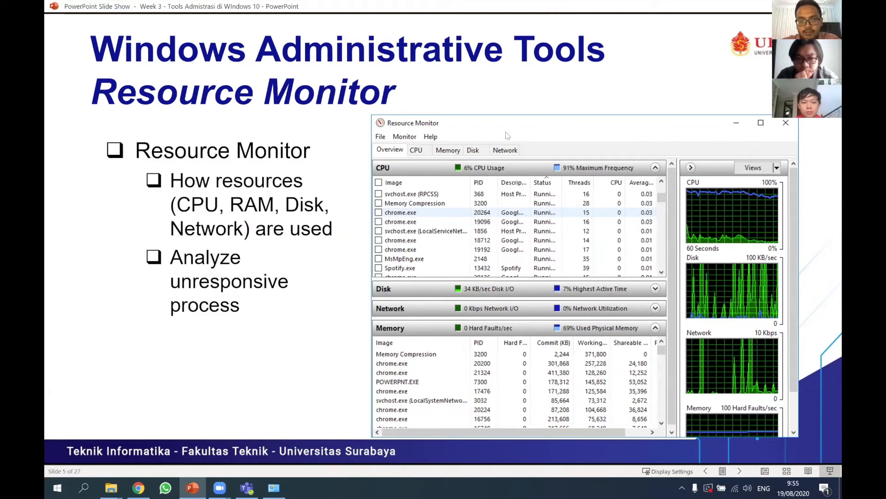
pyautogui.click(53, 487)
pyautogui.write('re')
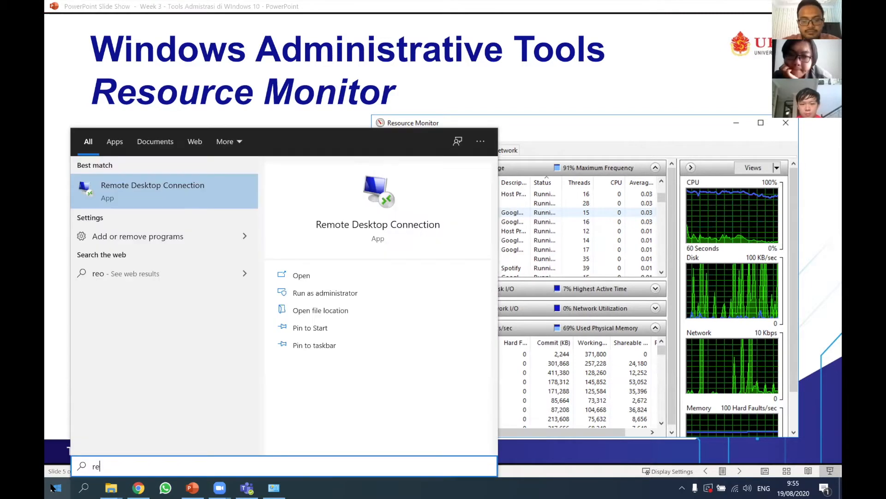
pyautogui.write('source')
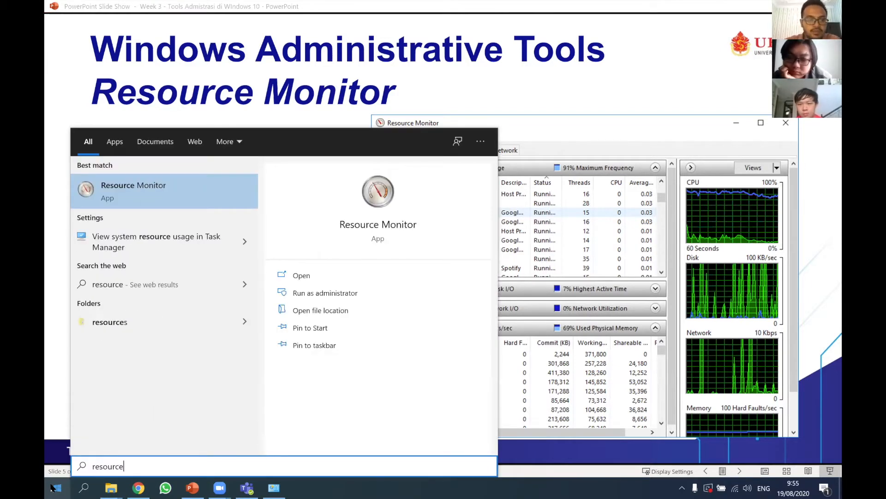
pyautogui.press('Return')
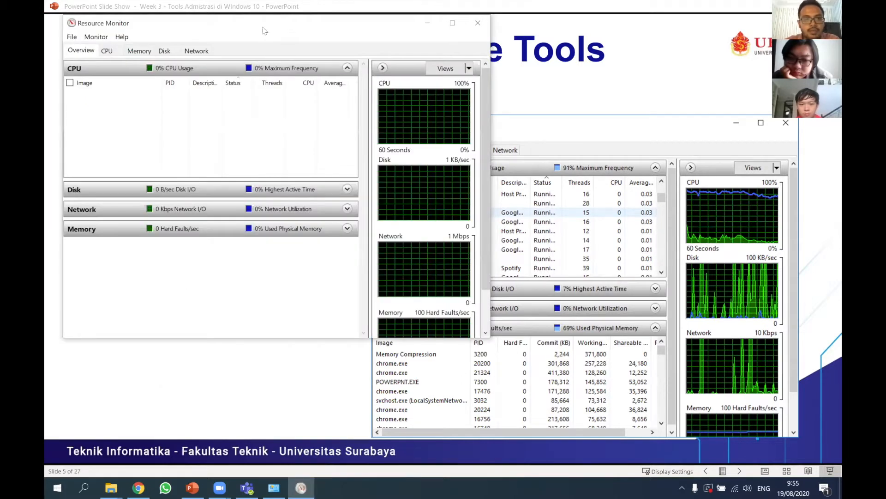
pyautogui.moveTo(262, 29); pyautogui.dragTo(308, 54)
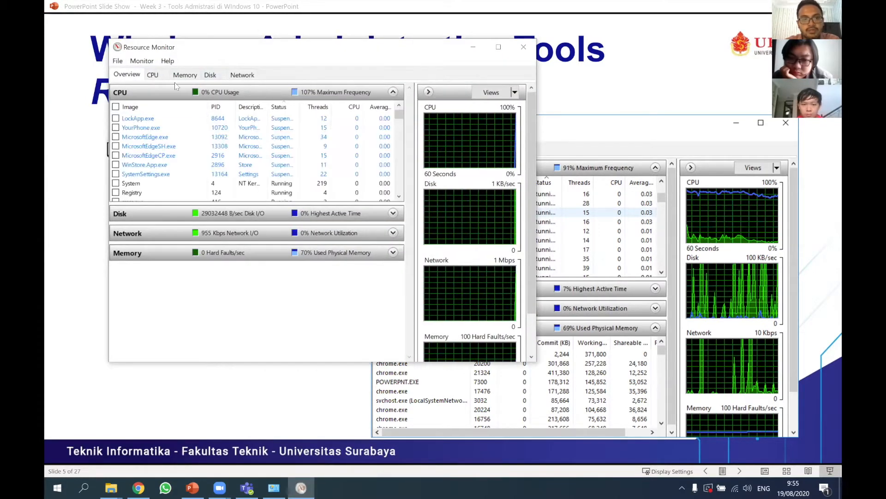
# Examine the CPU processes in the Resource Monitor overview and expand the Disk and Network sections.
pyautogui.scroll(-5, 167, 117)
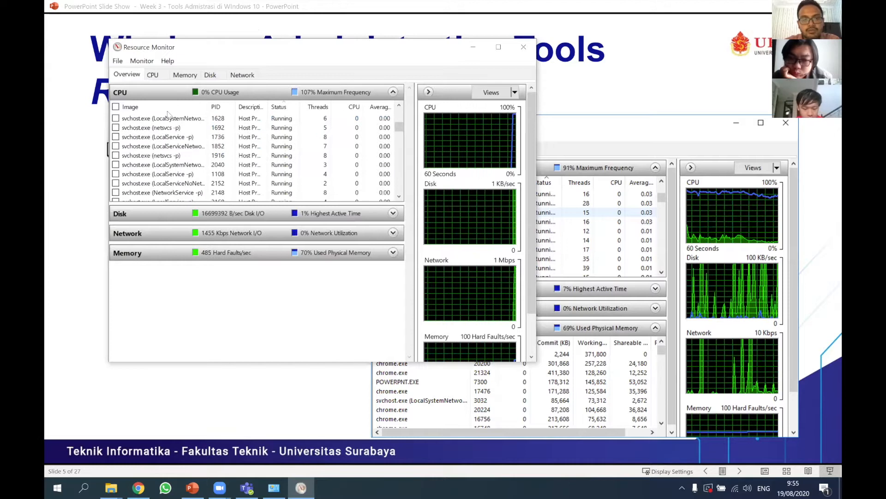
pyautogui.scroll(5, 168, 114)
pyautogui.moveTo(252, 48); pyautogui.dragTo(281, 48)
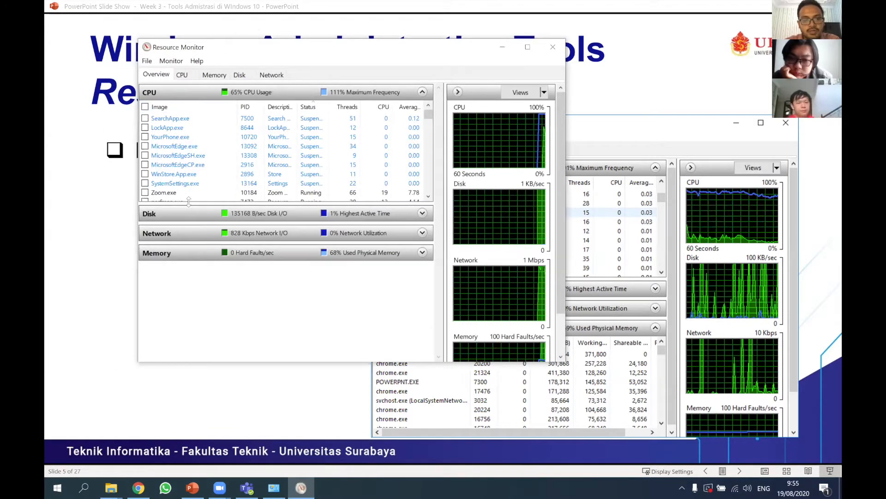
pyautogui.click(150, 215)
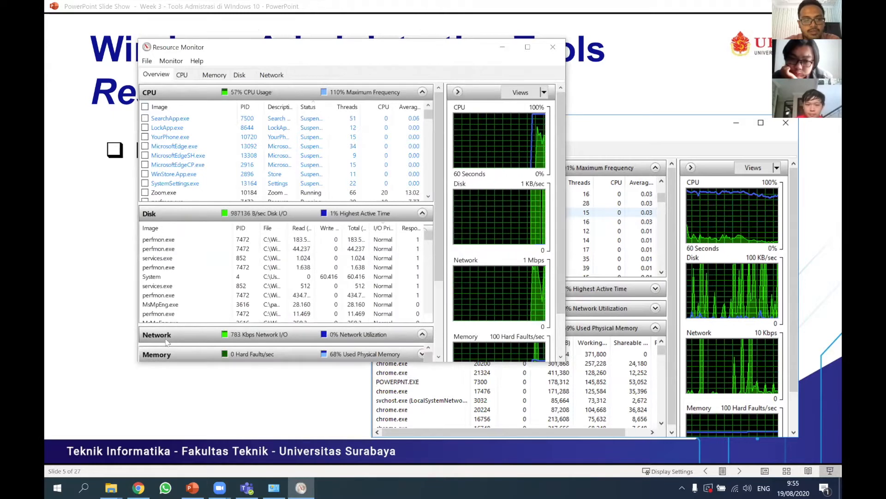
pyautogui.click(166, 340)
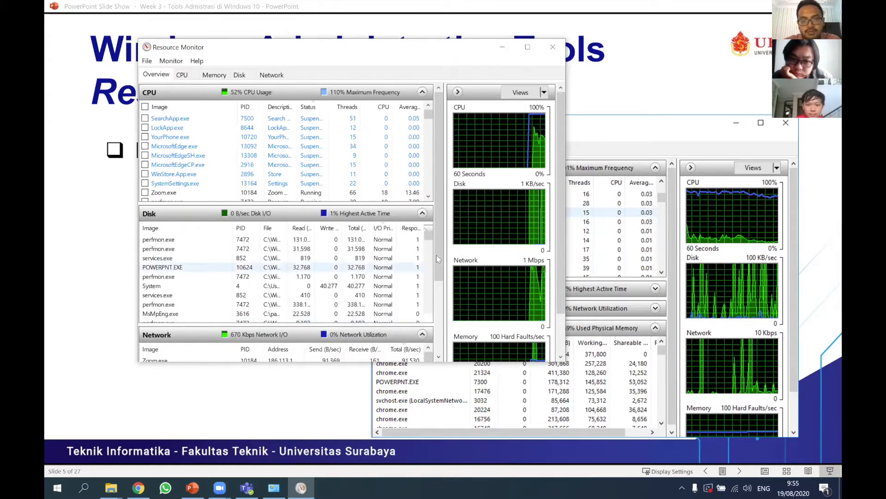
pyautogui.scroll(-3, 431, 317)
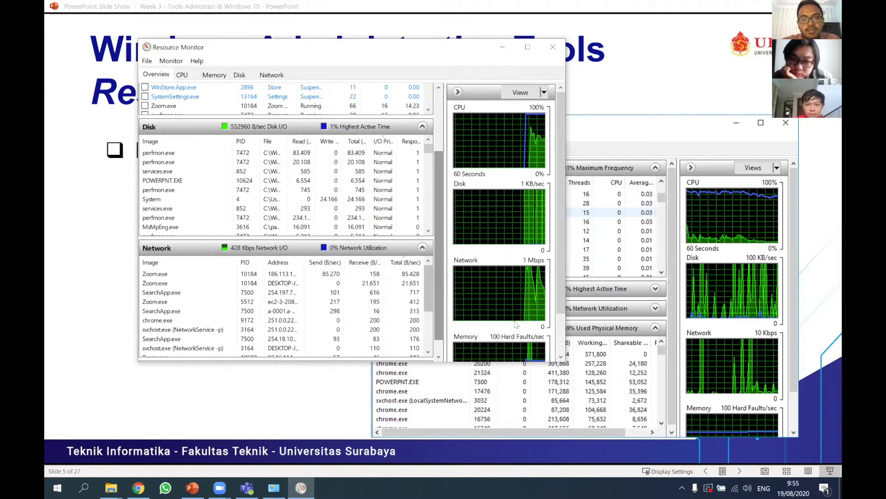
pyautogui.scroll(-1, 437, 306)
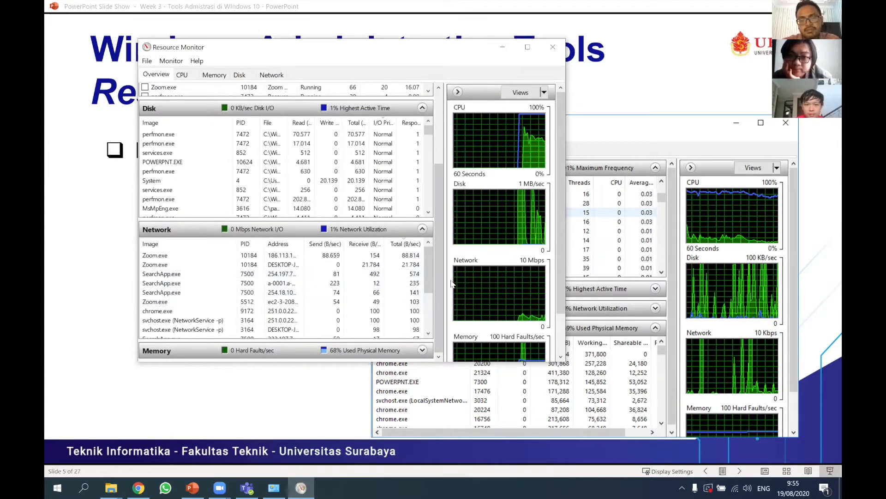
# View the CPU, Memory and Disk resource details in turn.
pyautogui.click(183, 75)
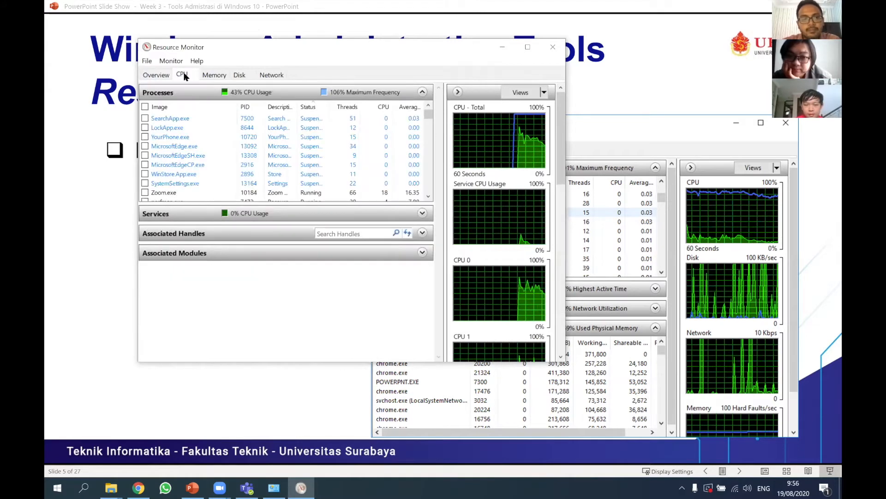
pyautogui.click(204, 76)
pyautogui.click(240, 79)
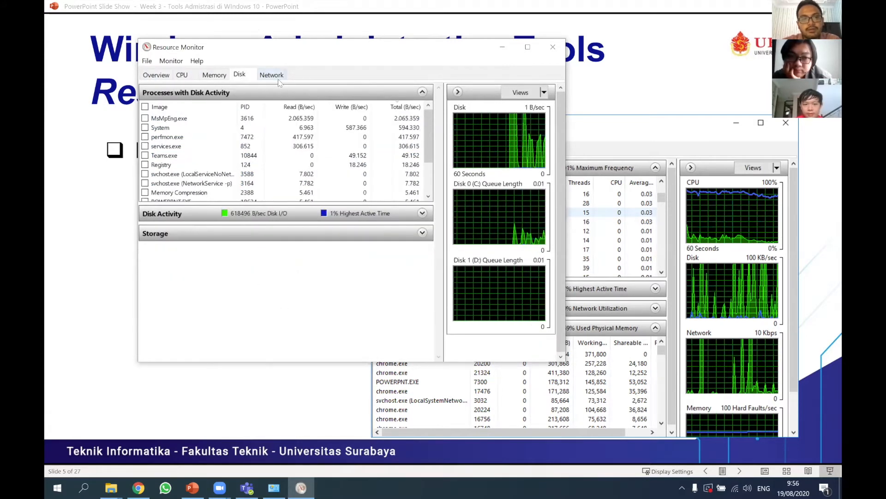
# Return to the CPU details and examine the process list, including the CPU usage of Zoom.exe.
pyautogui.click(184, 77)
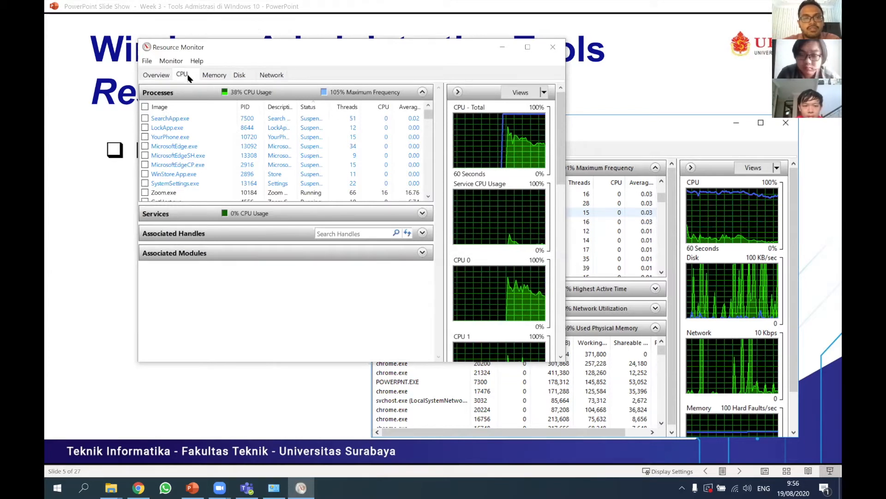
pyautogui.scroll(-5, 172, 140)
pyautogui.scroll(-1, 172, 140)
pyautogui.scroll(6, 173, 140)
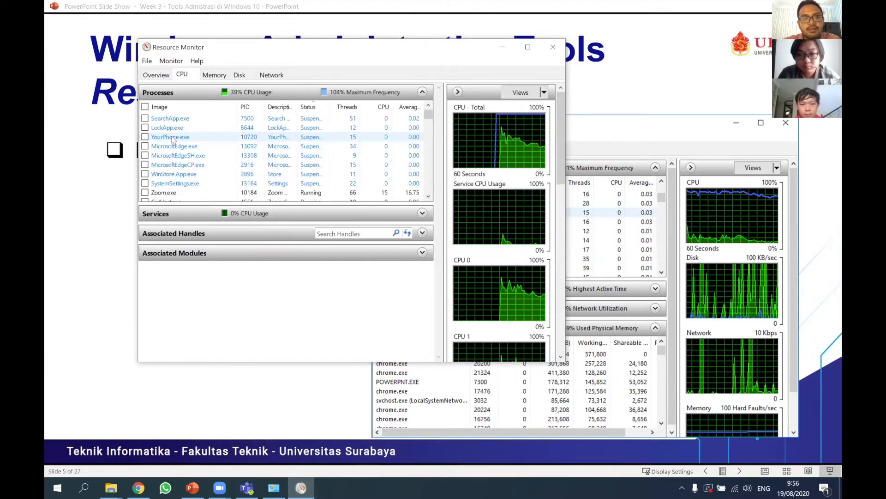
pyautogui.scroll(-3, 172, 160)
pyautogui.scroll(4, 172, 161)
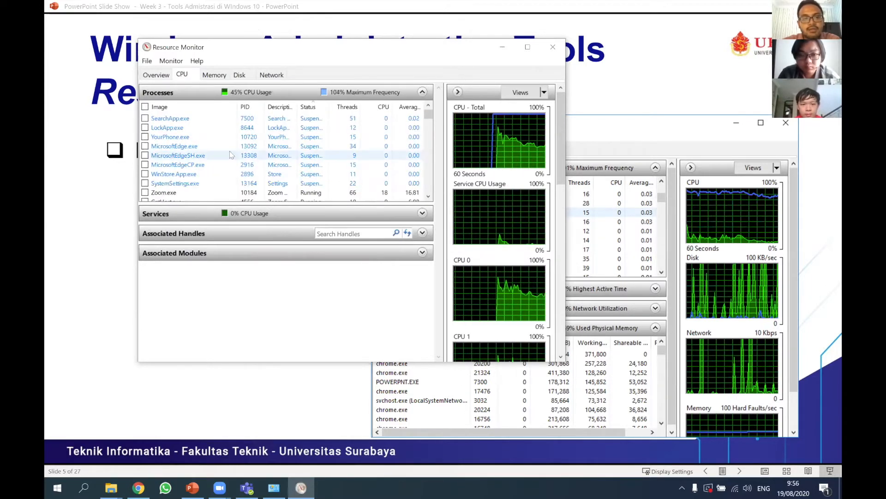
pyautogui.scroll(-3, 219, 178)
pyautogui.scroll(3, 219, 178)
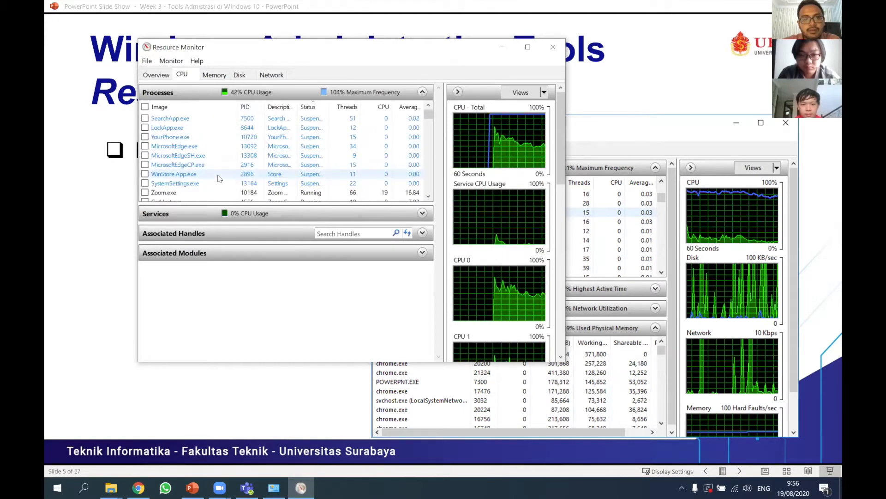
pyautogui.click(189, 193)
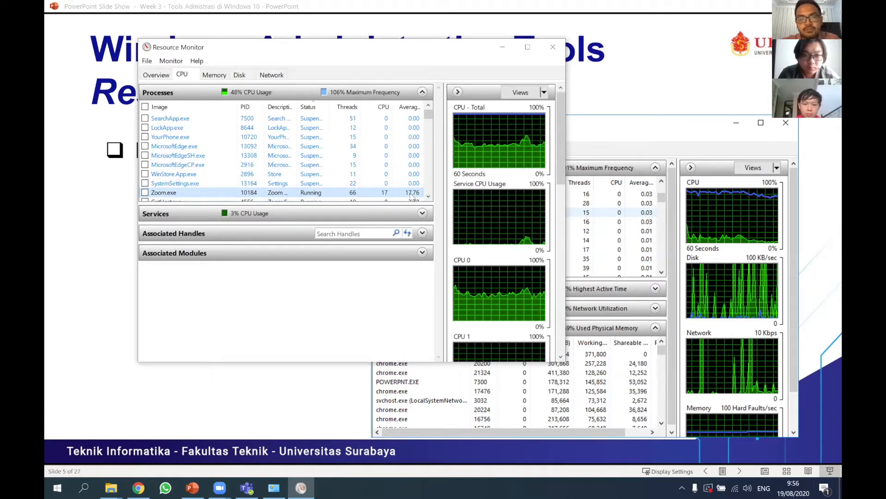
# Examine the remaining CPU processes and the expanded Services list, then return to the PowerPoint slide show.
pyautogui.scroll(-3, 206, 176)
pyautogui.scroll(-5, 206, 176)
pyautogui.click(196, 213)
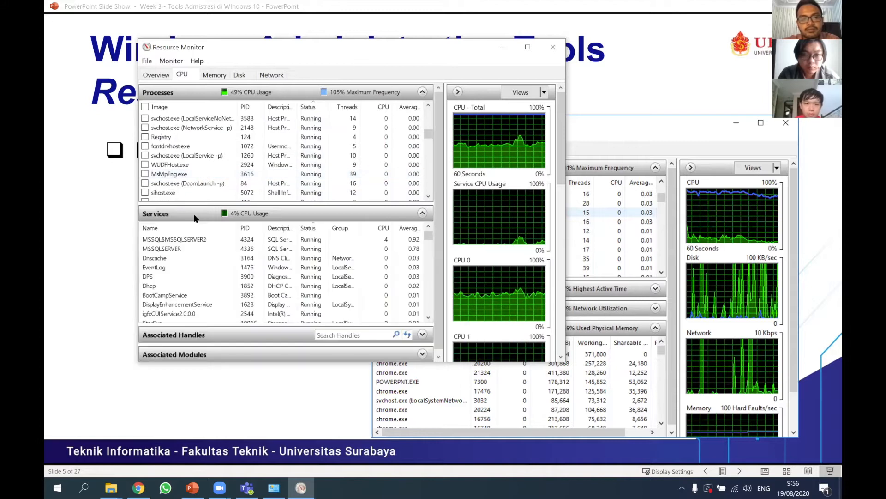
pyautogui.click(87, 282)
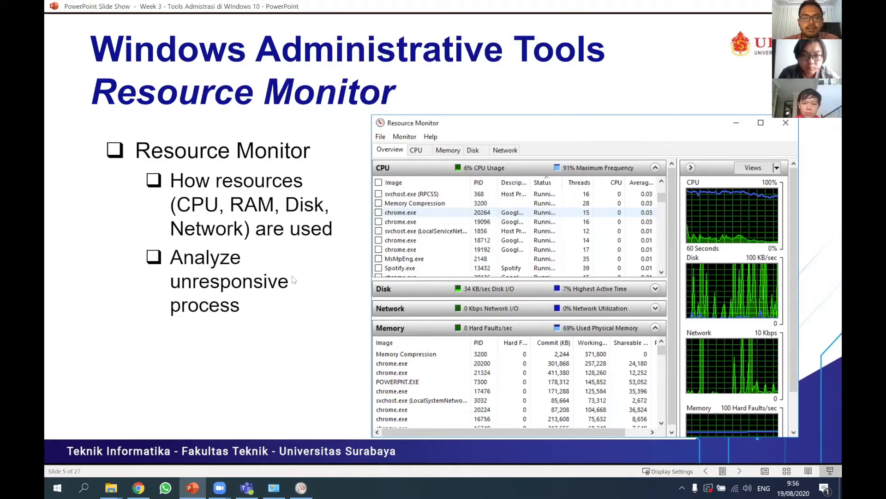
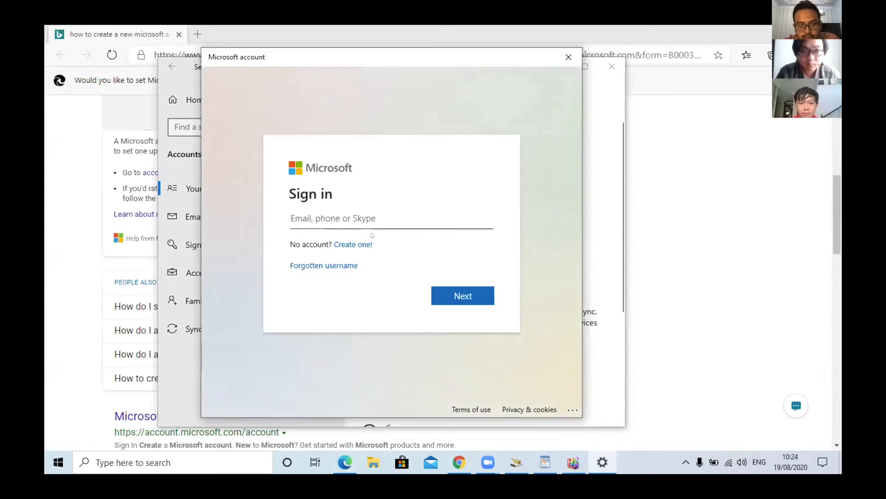
# Start creating a new Microsoft account and open google.com in a new Edge tab.
pyautogui.click(355, 244)
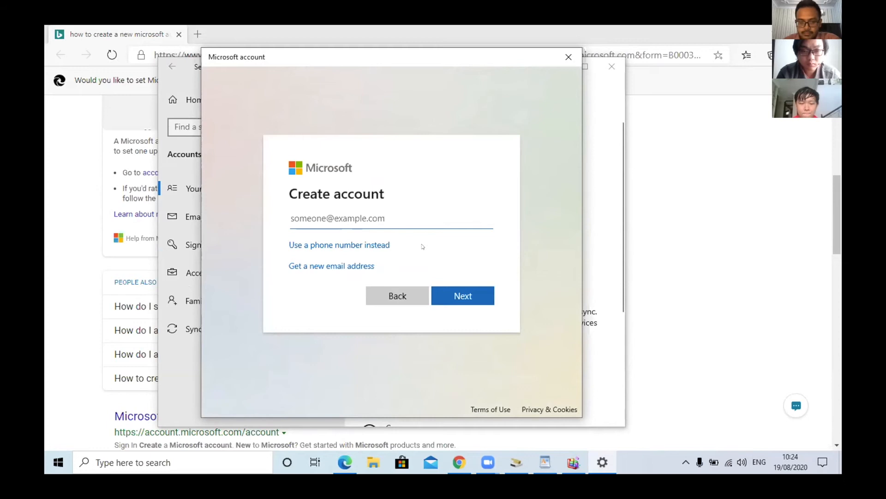
pyautogui.click(45, 271)
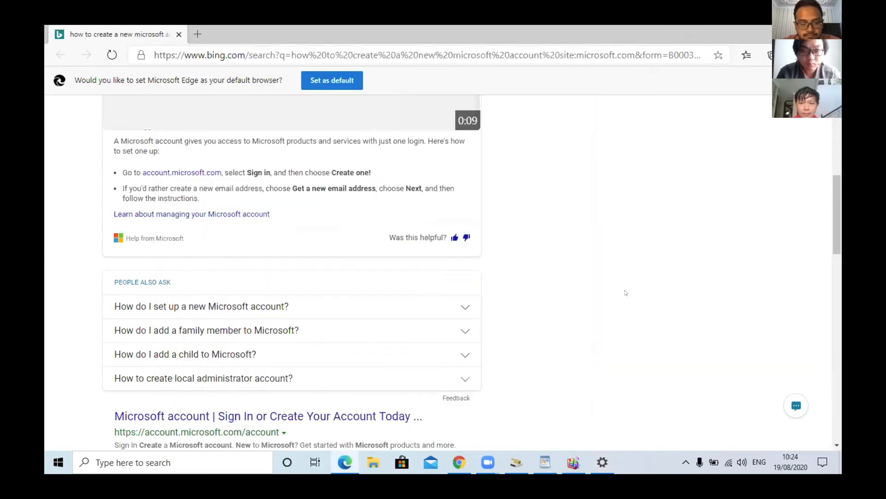
pyautogui.scroll(6, 616, 292)
pyautogui.click(198, 34)
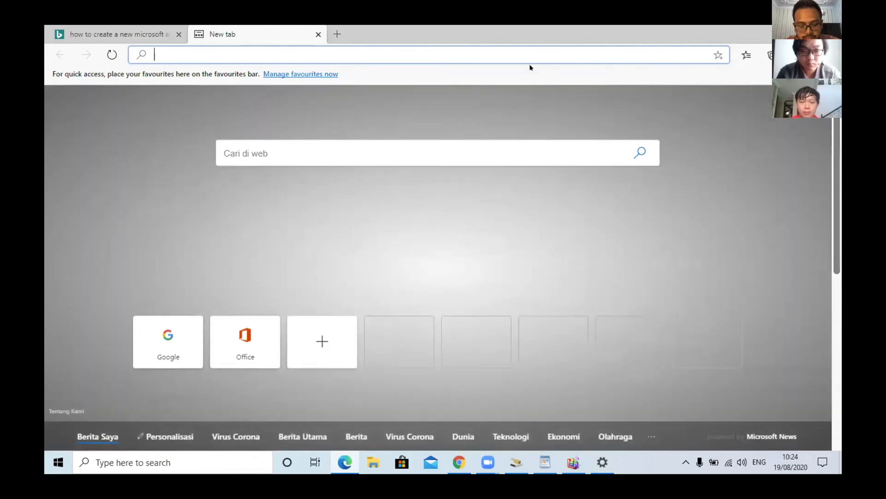
pyautogui.write('google.com')
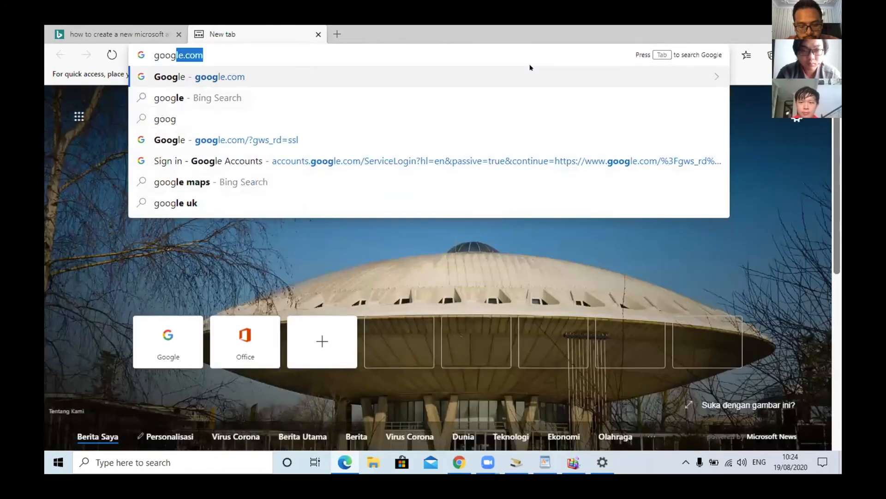
pyautogui.press('Return')
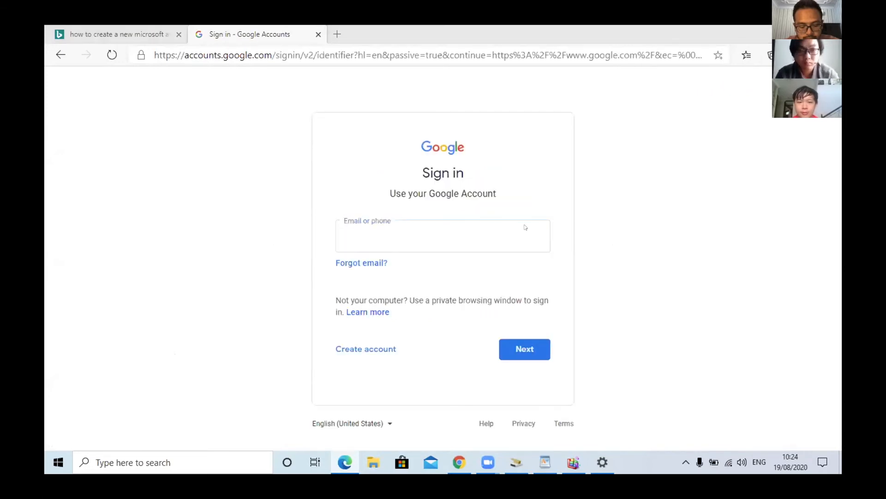
# Return to the Microsoft account form and start entering the student e-mail address up to the @ sign.
pyautogui.hotkey('alt', 'Tab')
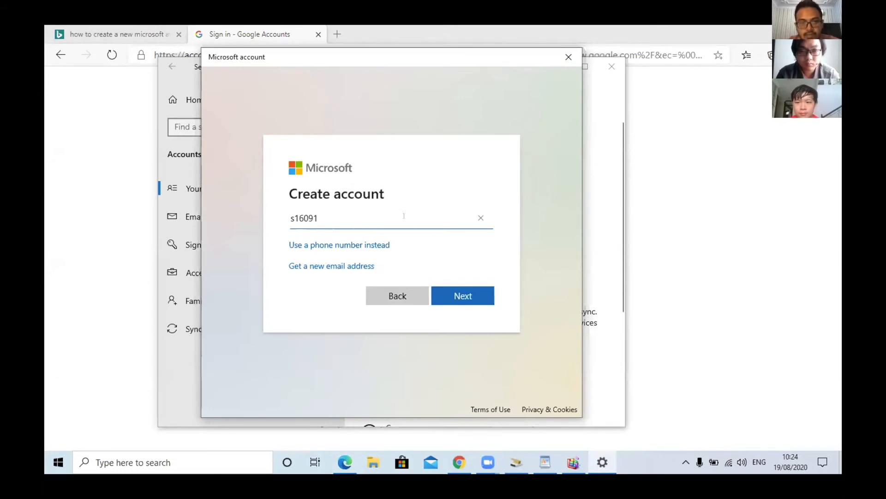
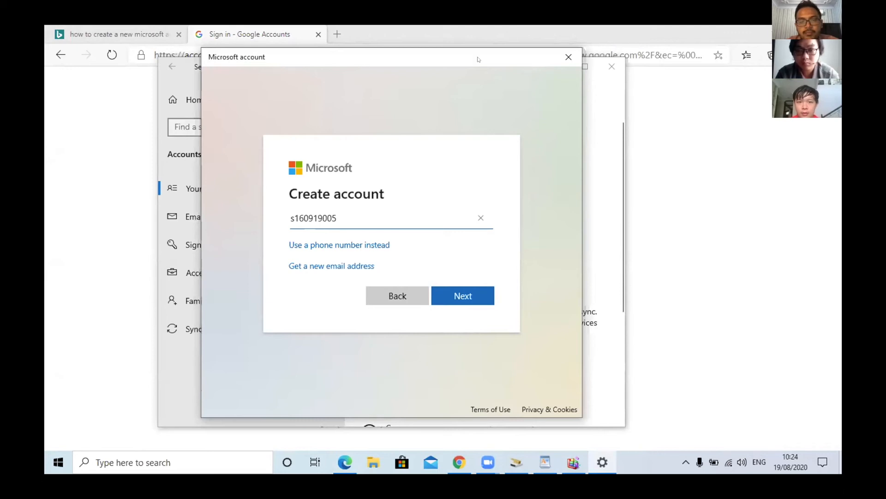
pyautogui.moveTo(479, 59); pyautogui.dragTo(474, 141)
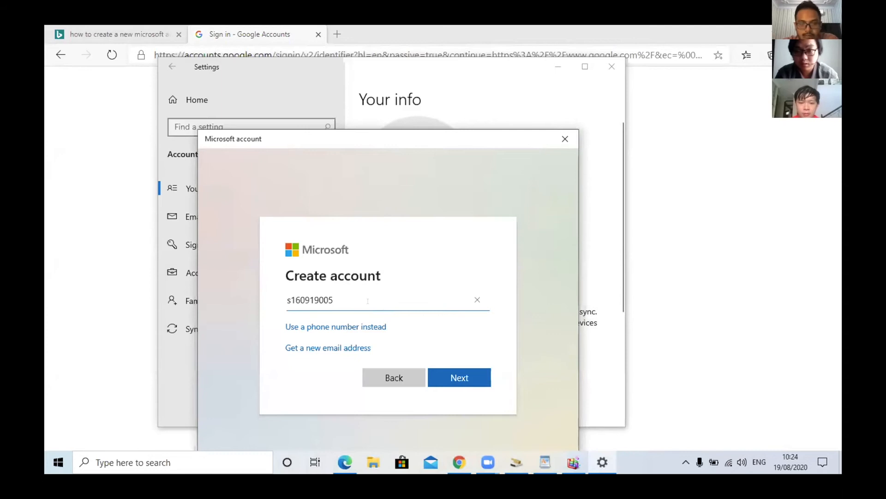
pyautogui.write('@')
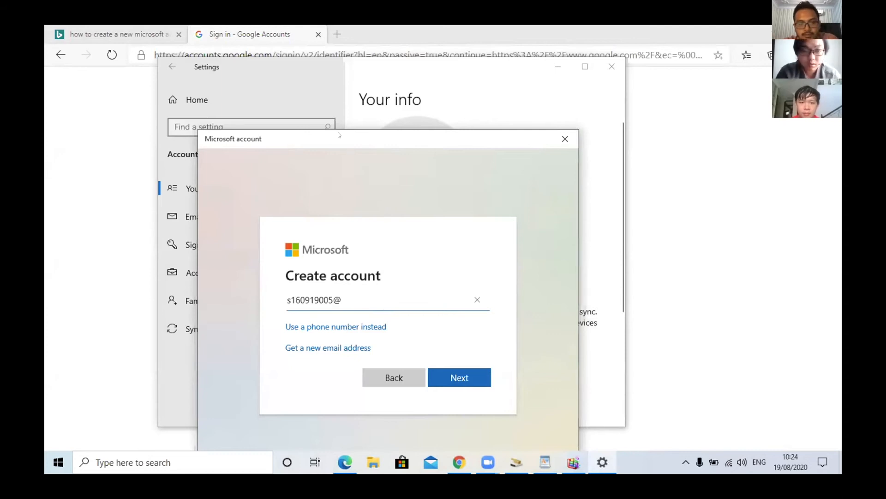
# Search the web for "gooya ubaya" in a new Edge tab and open the Gooaya - Universitas Surabaya page.
pyautogui.click(337, 34)
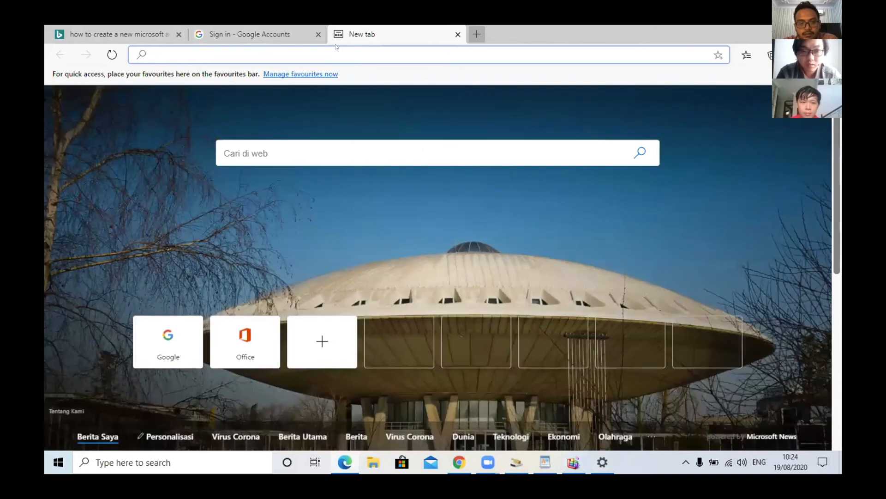
pyautogui.write('s')
pyautogui.press('BackSpace')
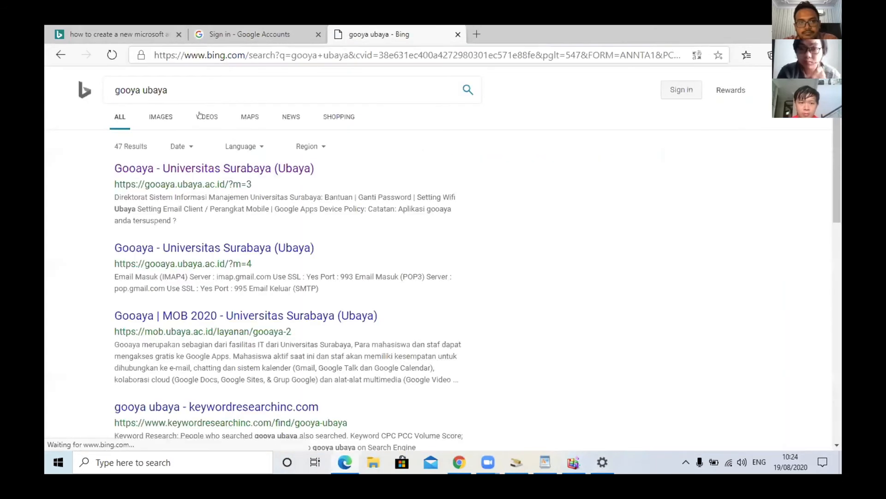
pyautogui.click(235, 168)
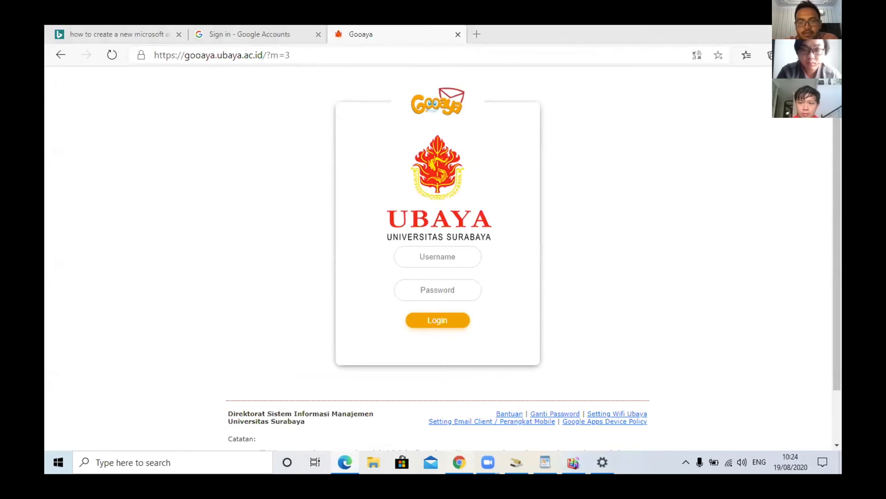
# Switch to Chrome and open the Google home page in a new tab under the university student account.
pyautogui.click(775, 33)
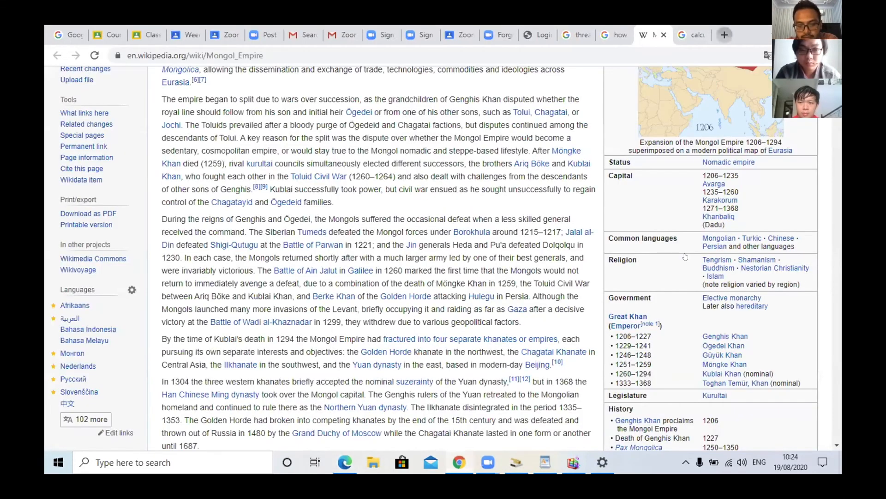
pyautogui.hotkey('ctrl', 't')
pyautogui.click(817, 84)
pyautogui.click(762, 251)
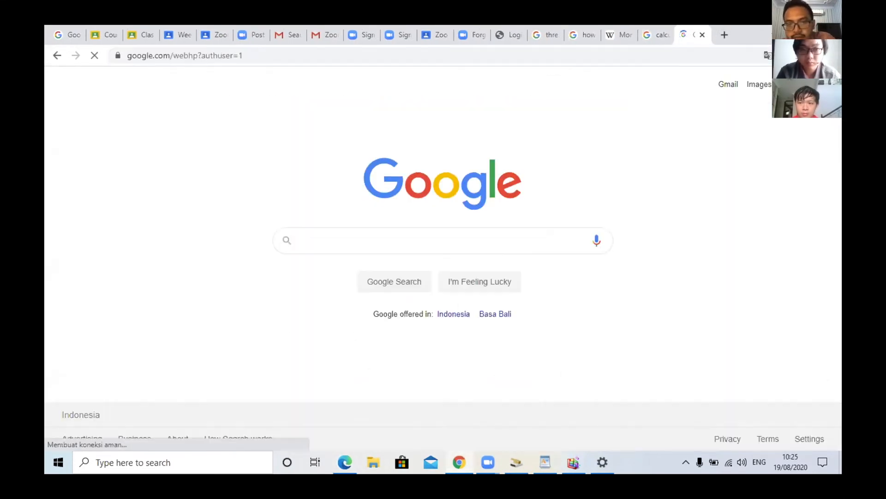
# Show the student Google account's details and copy its e-mail address.
pyautogui.click(817, 84)
pyautogui.moveTo(649, 212); pyautogui.dragTo(785, 216)
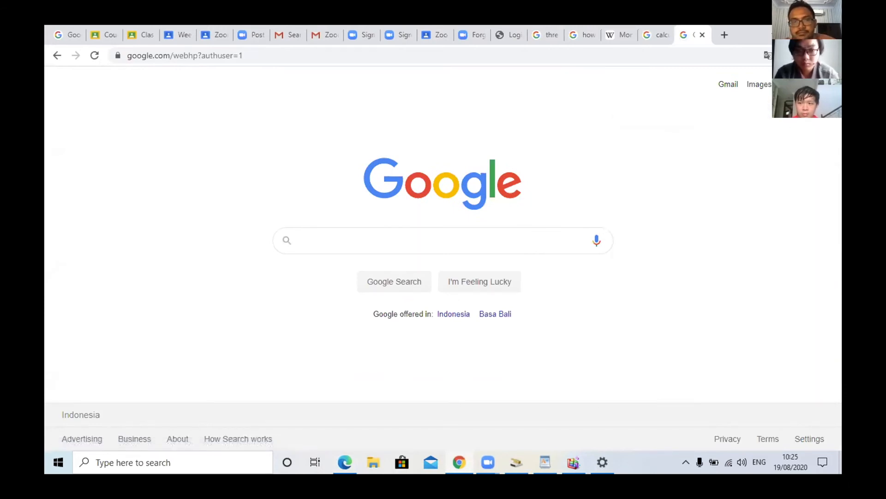
pyautogui.click(817, 84)
pyautogui.click(645, 215)
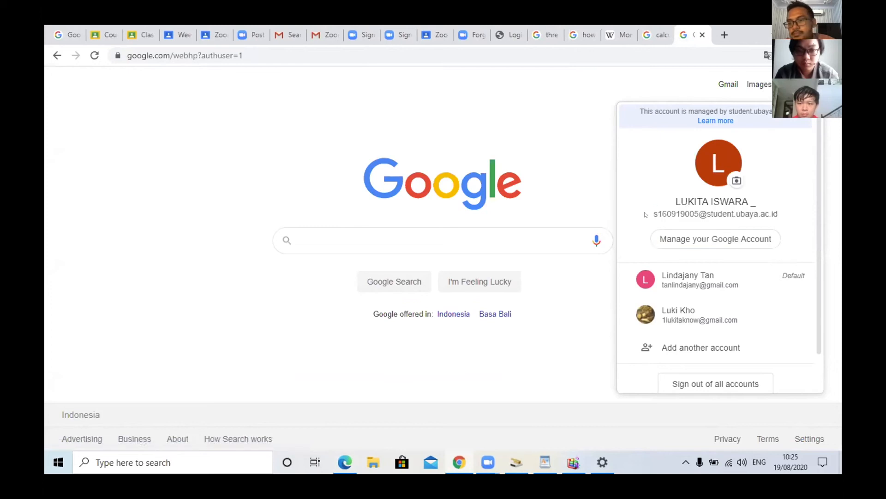
pyautogui.moveTo(652, 214); pyautogui.dragTo(756, 218)
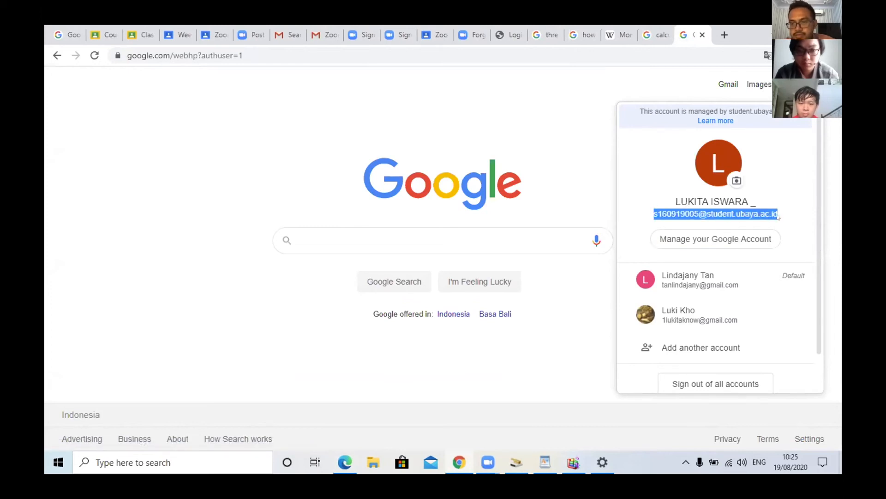
pyautogui.hotkey('ctrl', 'c')
# Return to the Microsoft account form and replace the account entry with the student's university e-mail address.
pyautogui.moveTo(503, 458)
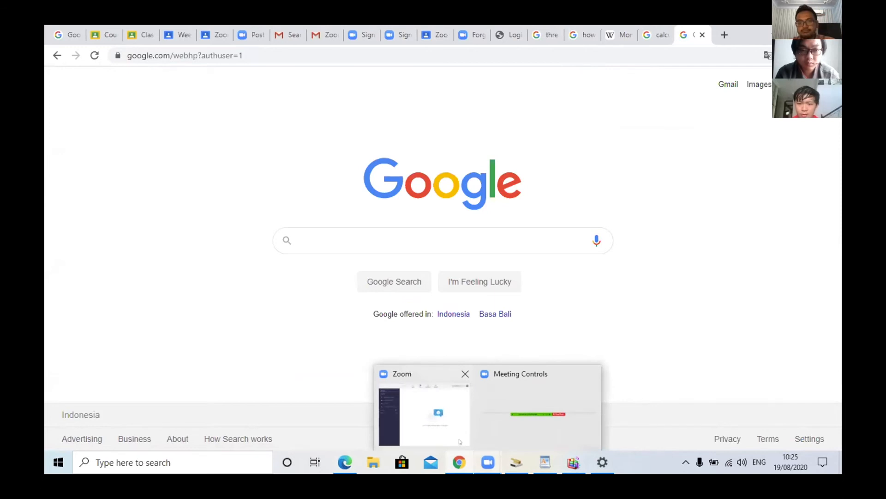
pyautogui.moveTo(459, 441)
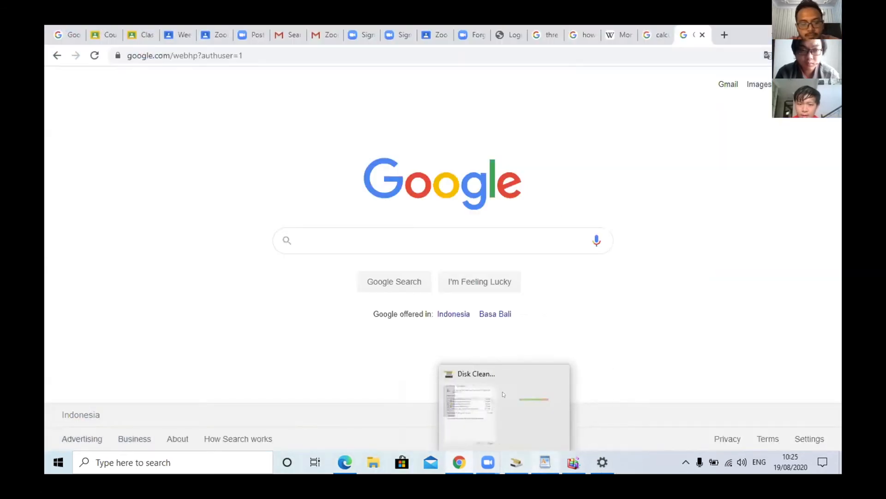
pyautogui.hotkey('ctrl', 'a')
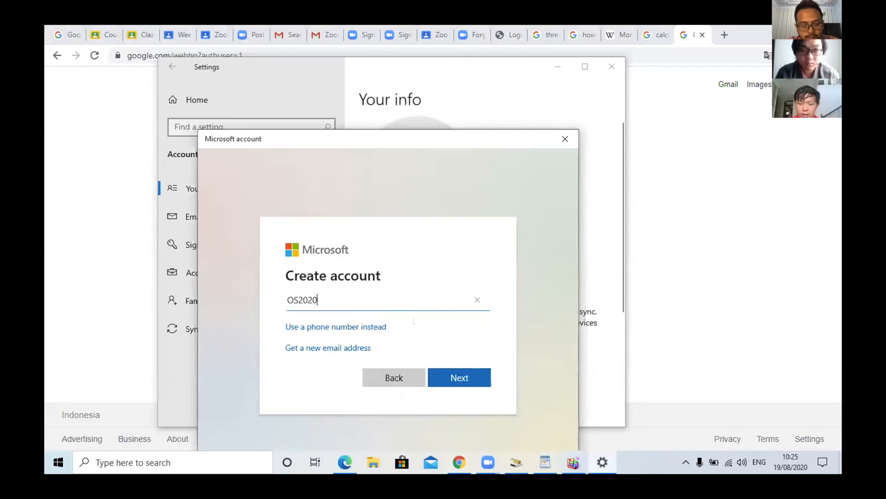
pyautogui.hotkey('ctrl', 'a')
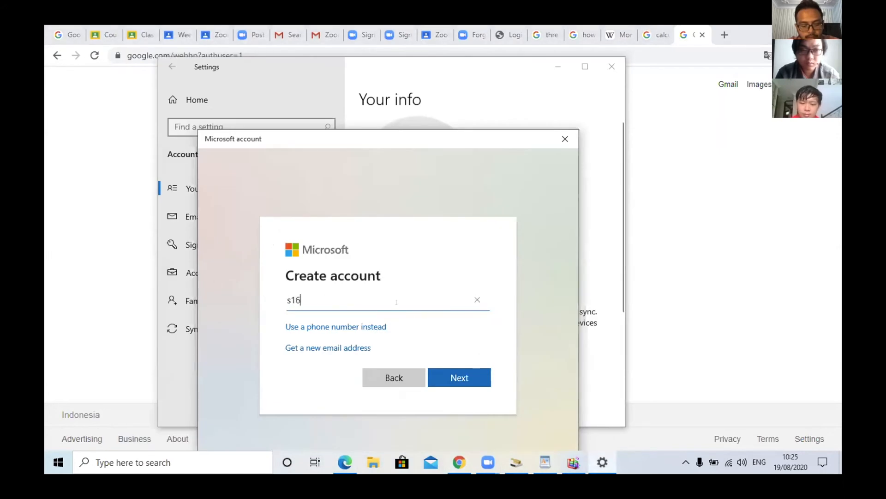
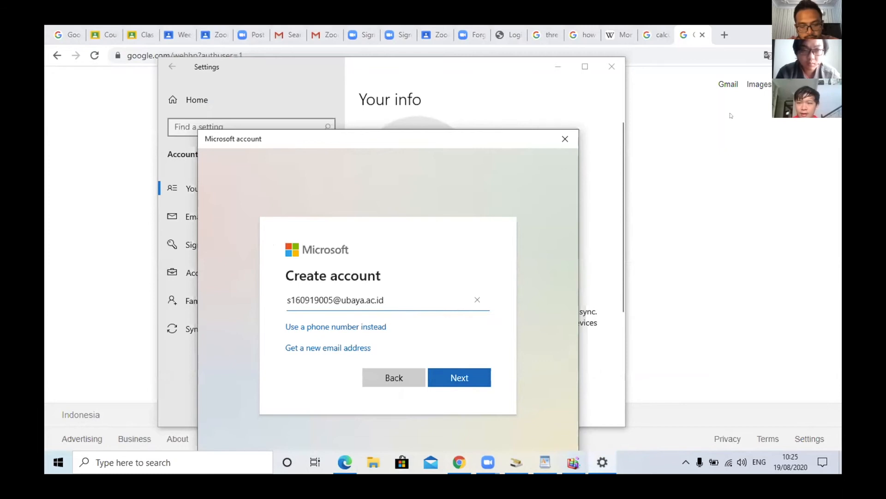
# Recheck the address in the Google account details and submit the e-mail entered for the new Microsoft account.
pyautogui.click(820, 84)
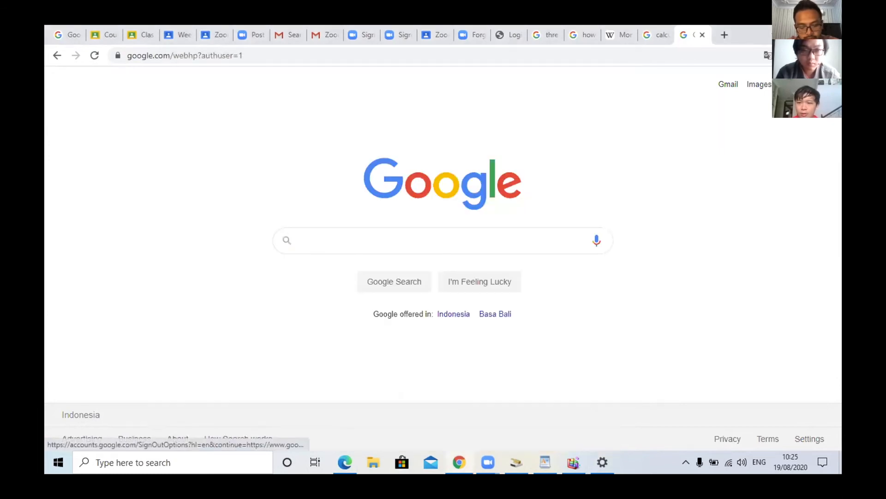
pyautogui.click(820, 85)
pyautogui.click(602, 462)
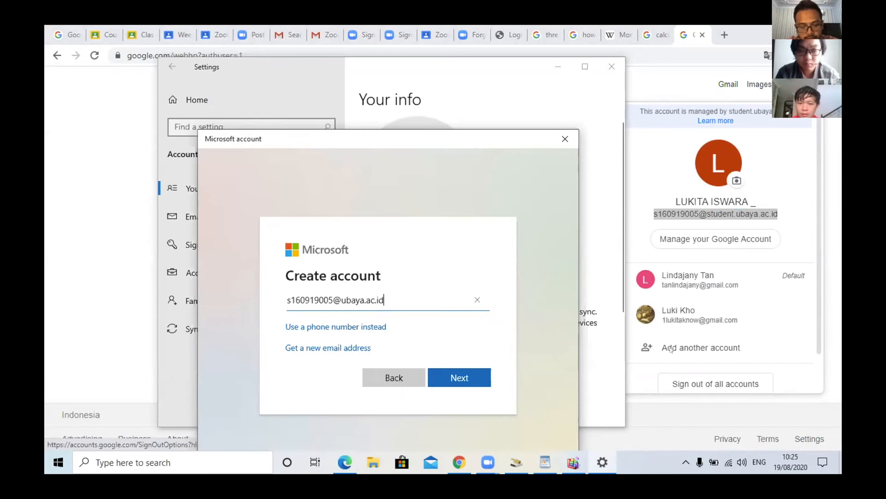
pyautogui.click(439, 372)
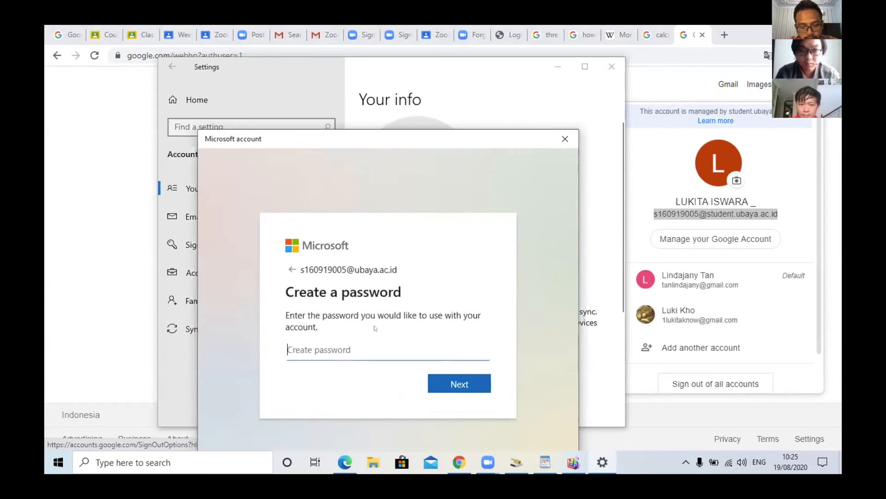
# Enter and submit a password for the new Microsoft account.
pyautogui.write('****')
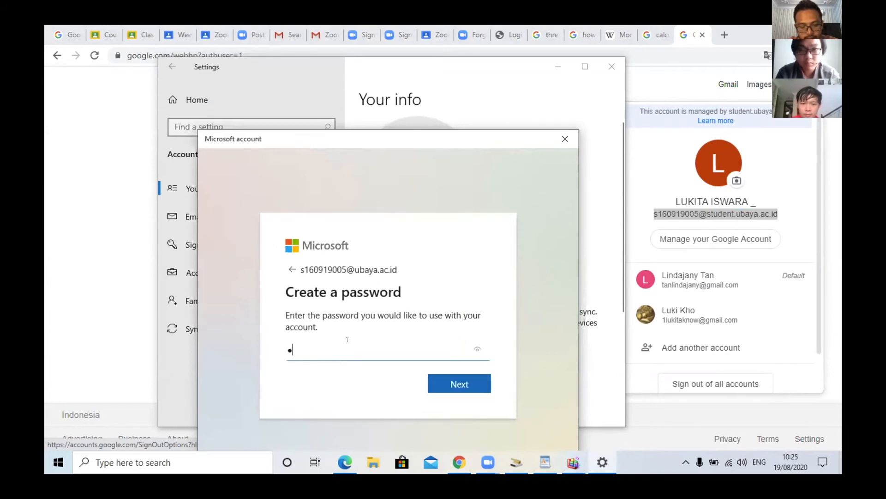
pyautogui.write('******')
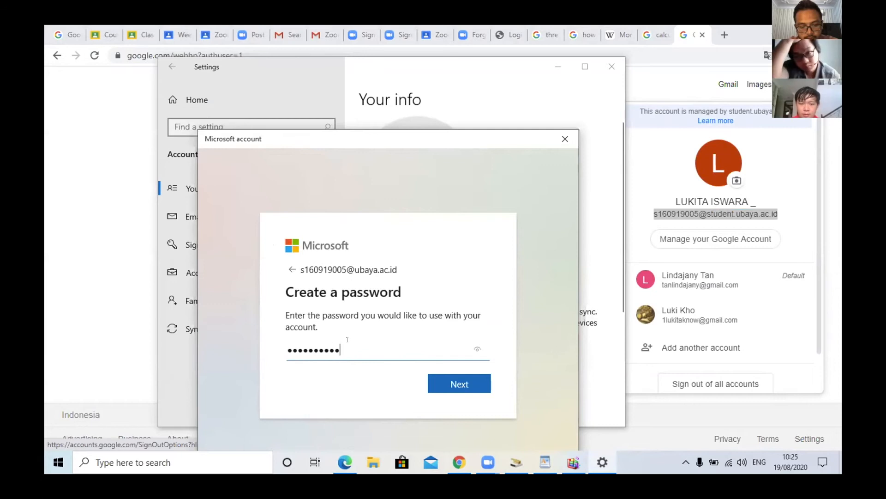
pyautogui.press('Return')
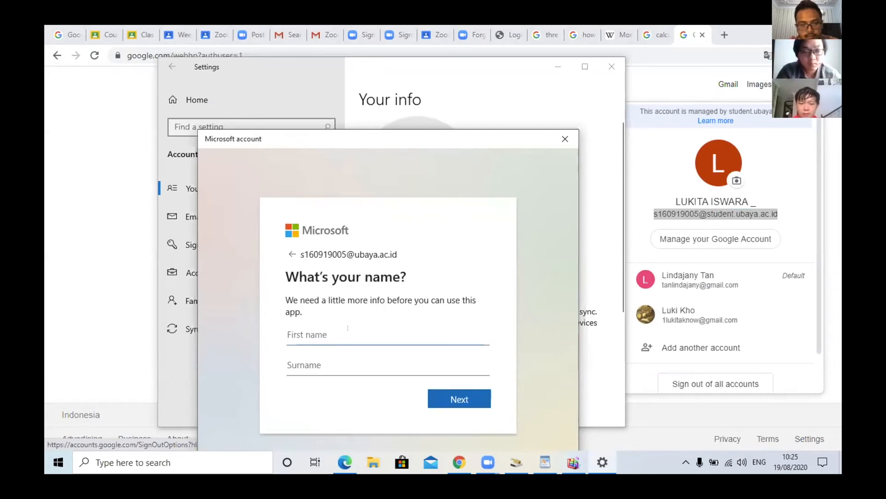
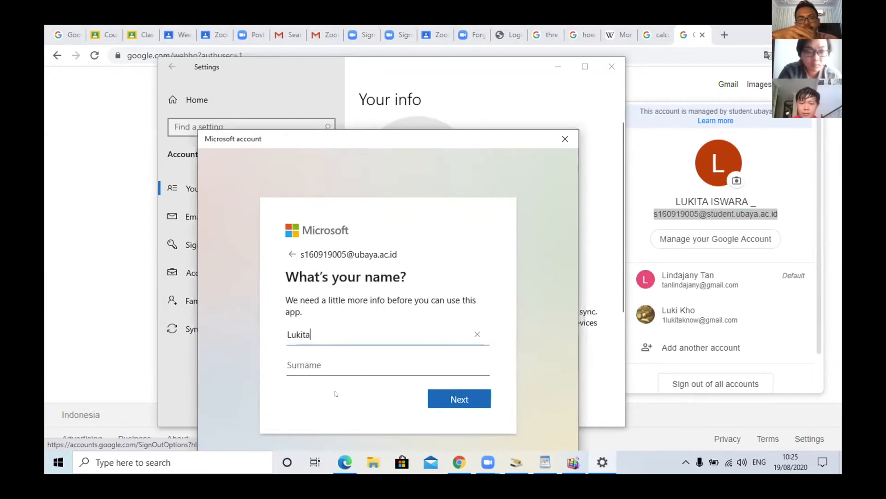
# Fill in the account holder's first name and surname and submit them.
pyautogui.click(350, 366)
pyautogui.press('Return')
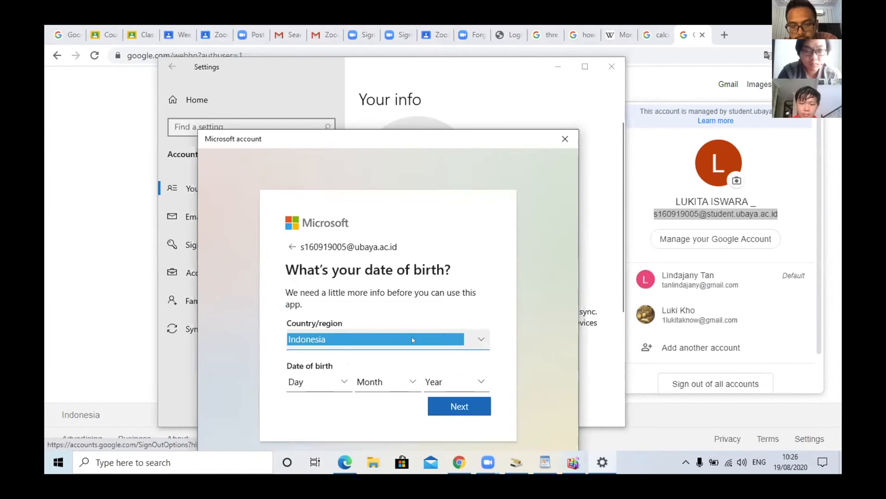
# Choose the day, month and year of the account holder's date of birth.
pyautogui.click(344, 385)
pyautogui.scroll(-1, 309, 441)
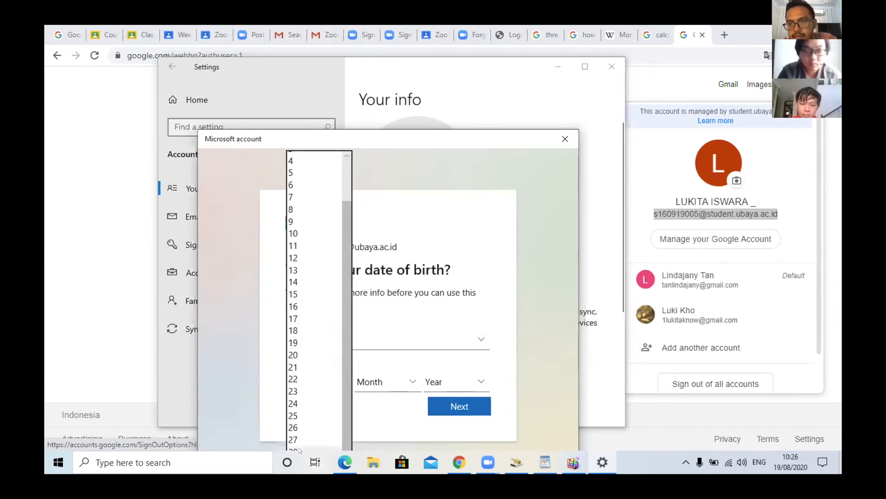
pyautogui.click(299, 451)
pyautogui.click(373, 385)
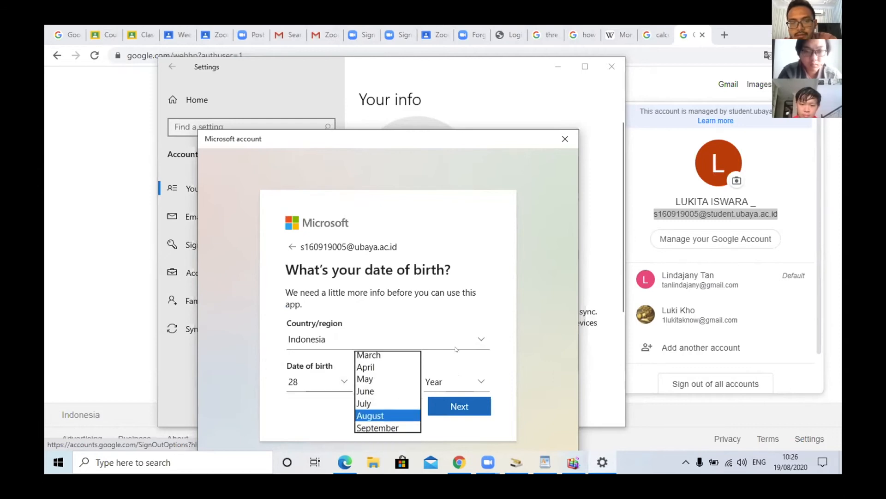
pyautogui.click(382, 431)
pyautogui.click(455, 382)
pyautogui.scroll(-3, 452, 341)
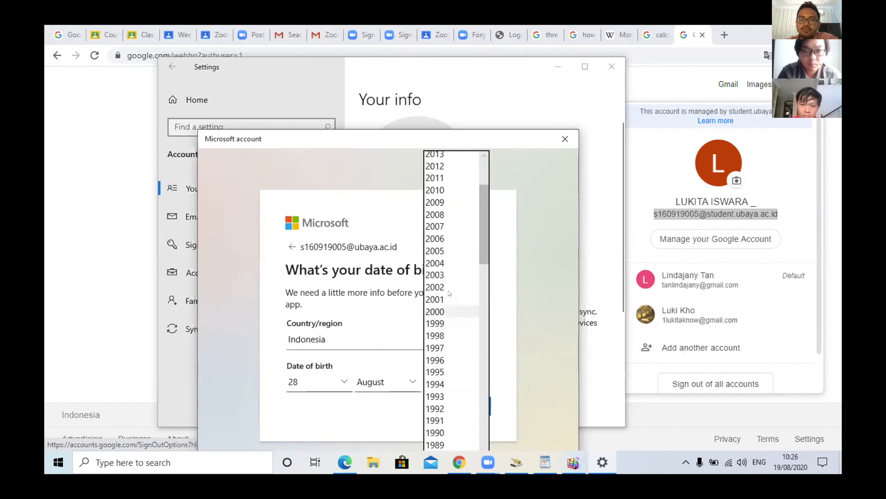
pyautogui.click(446, 311)
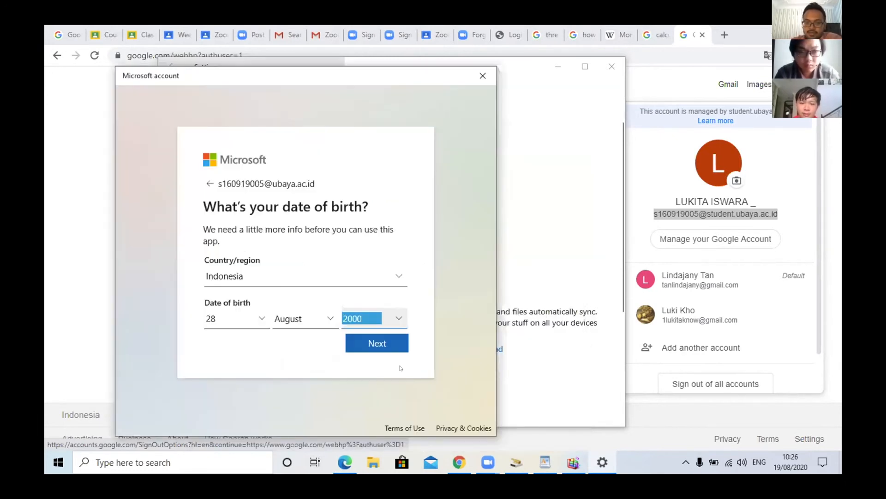
# Submit the date of birth, check the Gmail inbox for the verification message, and return to the Microsoft account window.
pyautogui.click(378, 345)
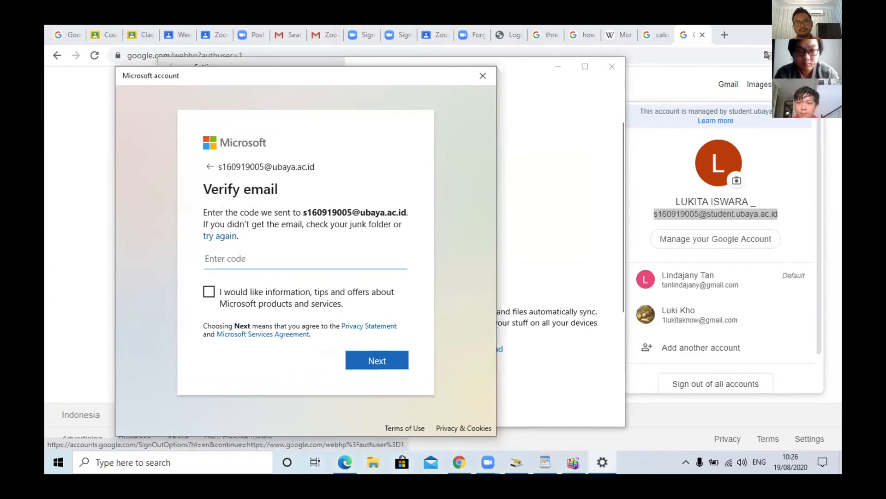
pyautogui.click(729, 85)
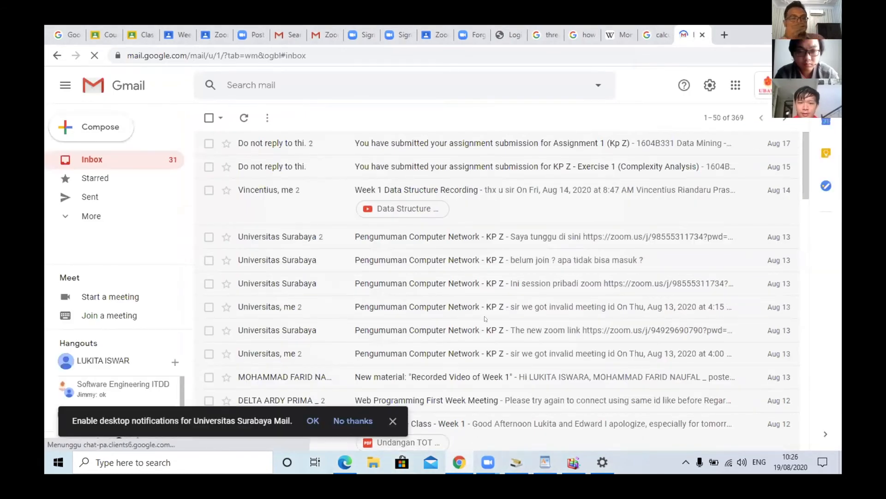
pyautogui.hotkey('alt', 'Tab')
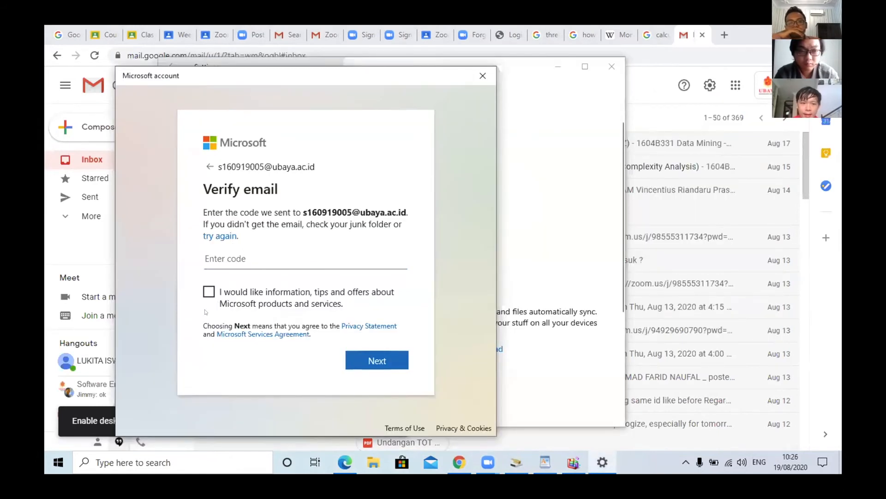
# Go back to the account creation e-mail entry, insert "student." before the domain, and submit the corrected address.
pyautogui.click(207, 167)
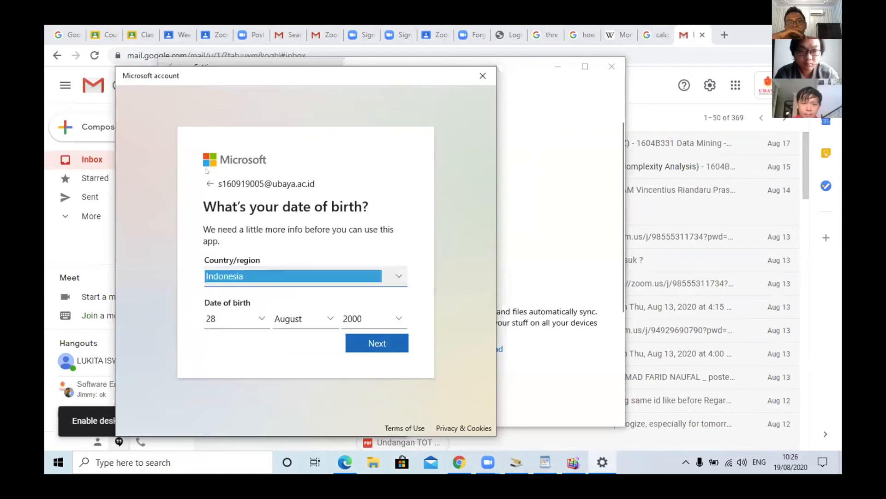
pyautogui.click(207, 185)
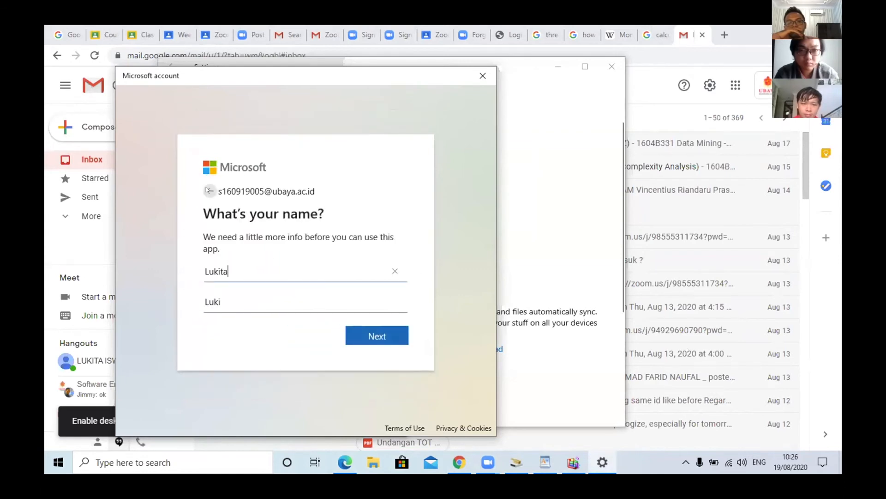
pyautogui.click(207, 190)
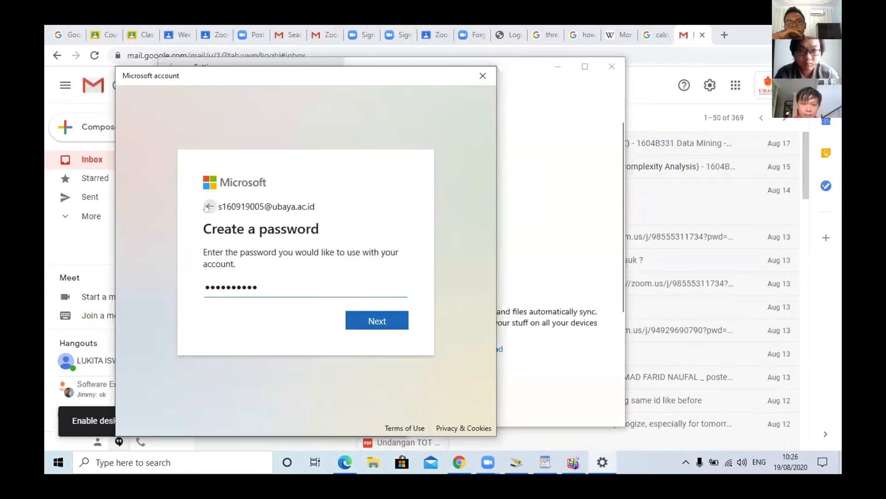
pyautogui.click(209, 207)
pyautogui.click(256, 237)
pyautogui.write('student.ubaya.ac.id')
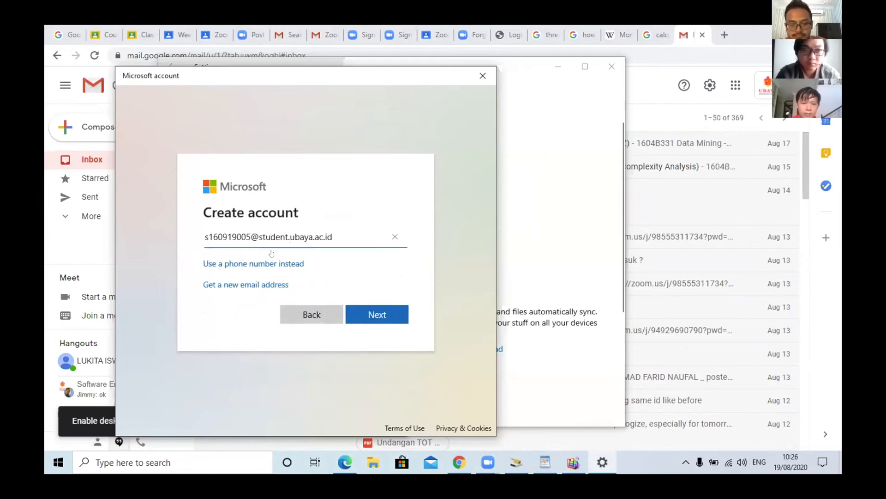
pyautogui.click(374, 317)
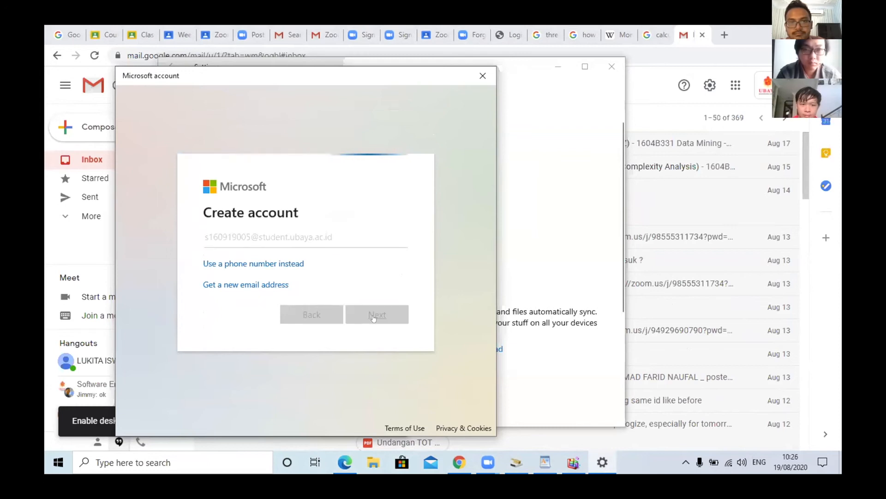
# Resubmit the already filled password, name and date of birth to reach the e-mail verification.
pyautogui.click(374, 319)
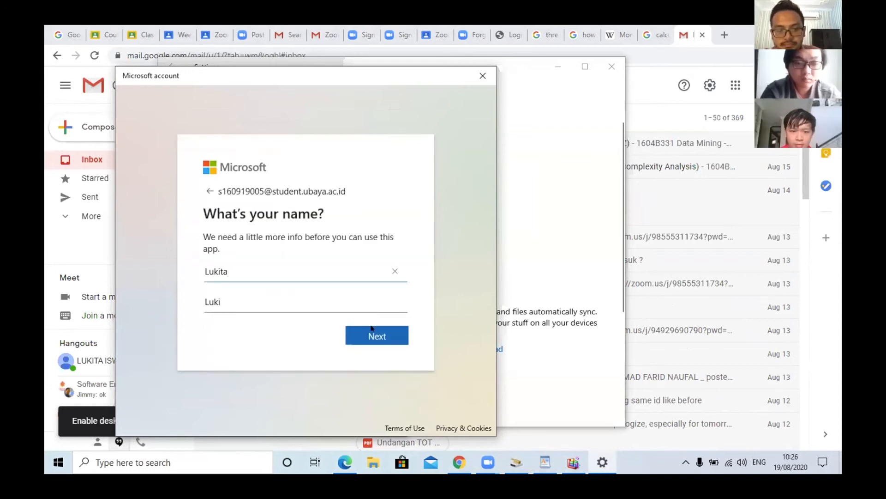
pyautogui.click(367, 331)
pyautogui.click(367, 337)
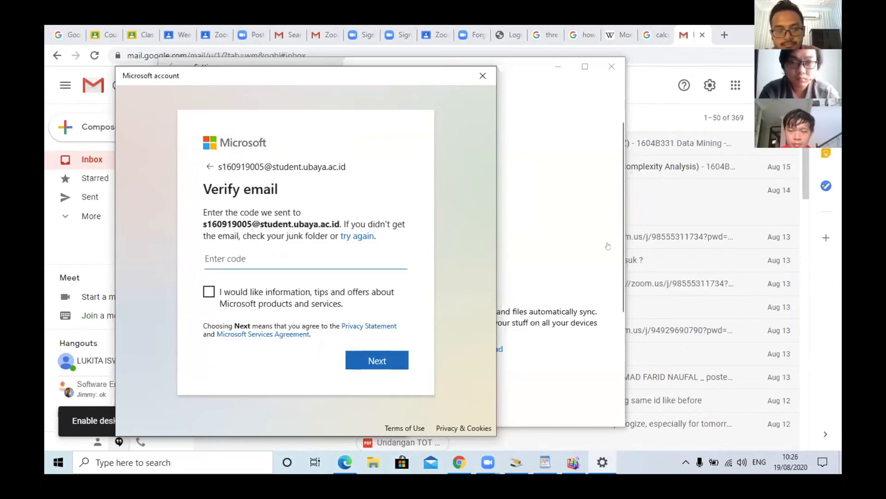
# Switch to the Gmail inbox and open the "Verify your email address" message from the Microsoft account team.
pyautogui.click(665, 48)
pyautogui.press('Return')
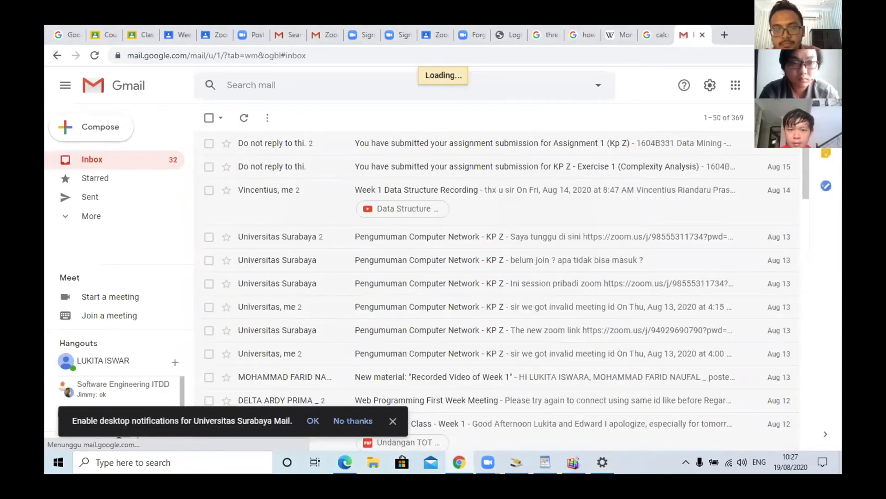
pyautogui.click(822, 85)
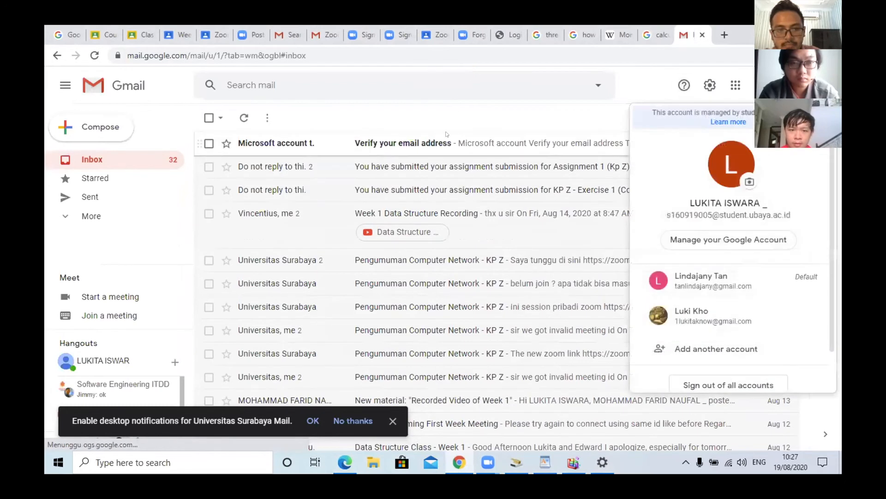
pyautogui.click(447, 137)
pyautogui.scroll(-1, 506, 312)
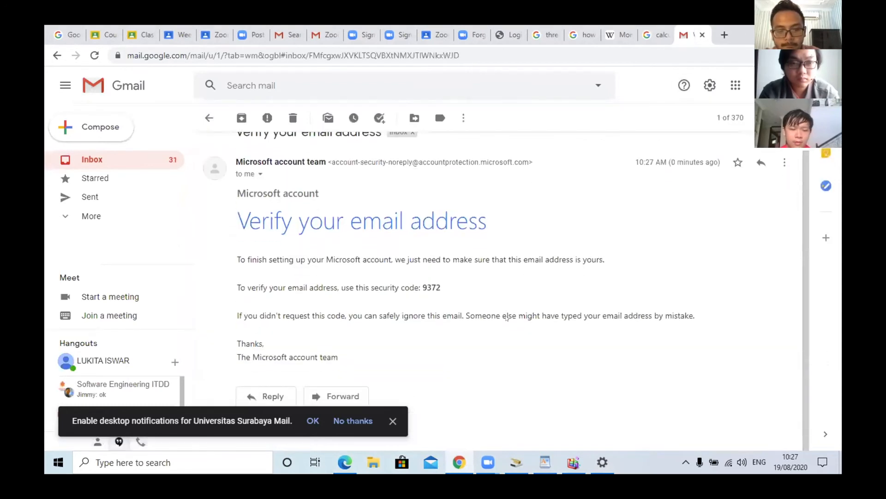
# Switch back to the Microsoft account window and submit the verification code from the e-mail.
pyautogui.hotkey('alt', 'Tab')
pyautogui.press('Tab')
pyautogui.press('Tab')
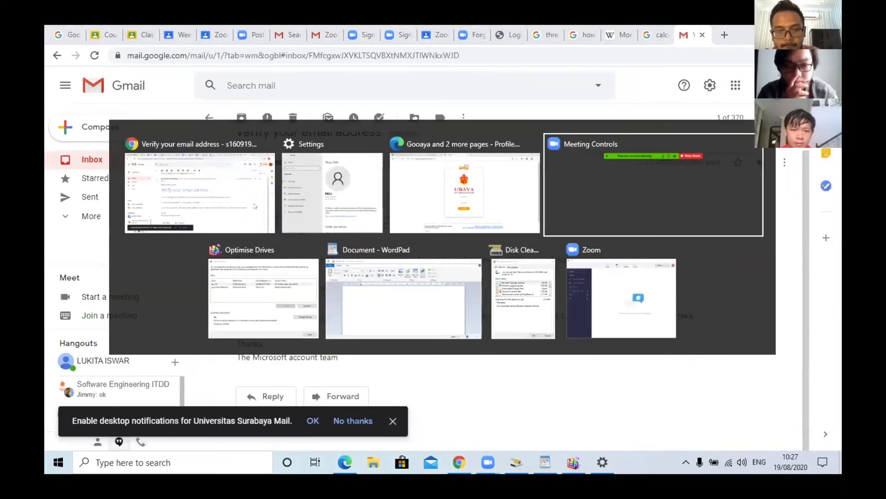
pyautogui.click(335, 217)
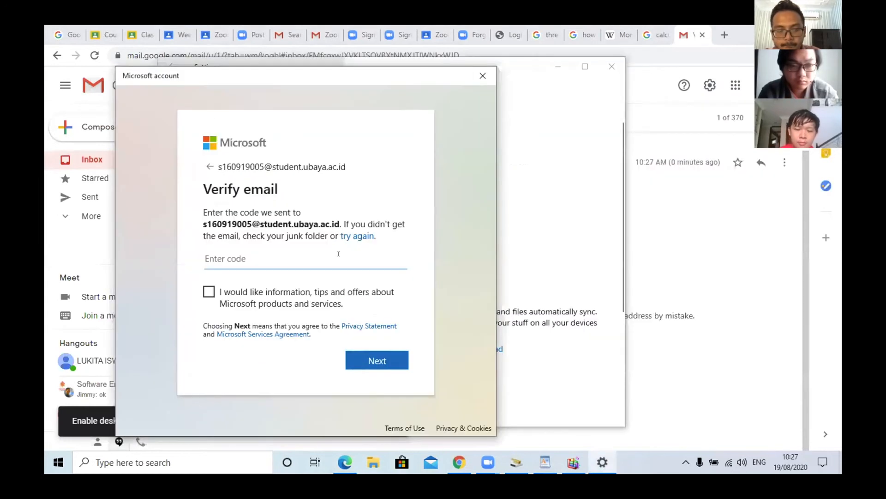
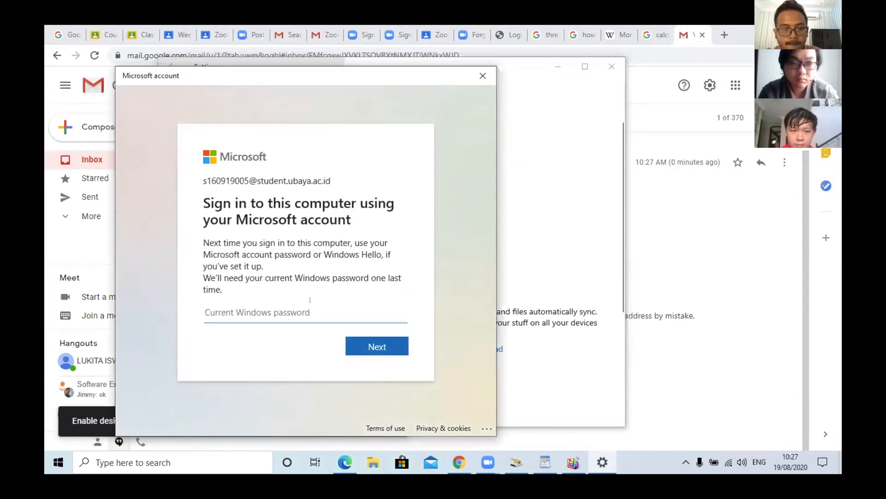
# Try to confirm the Microsoft account sign-in with the current Windows password, then clear the field and enter the password again.
pyautogui.write('**********')
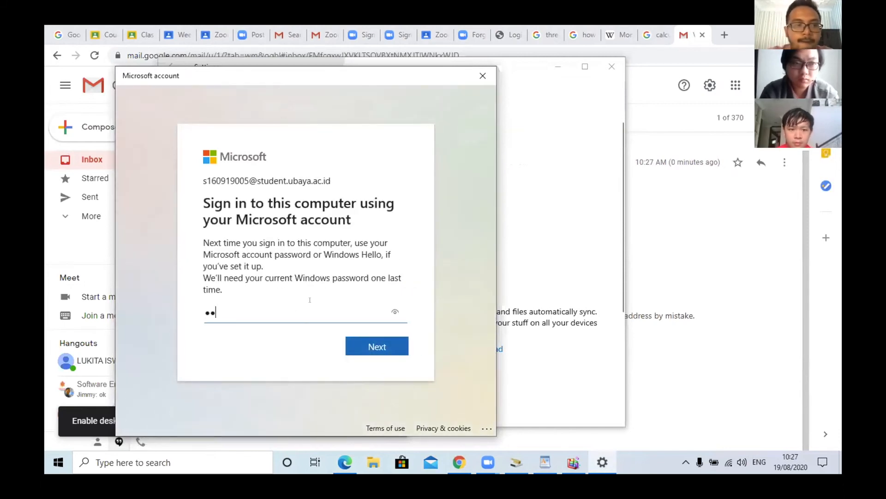
pyautogui.press('Return')
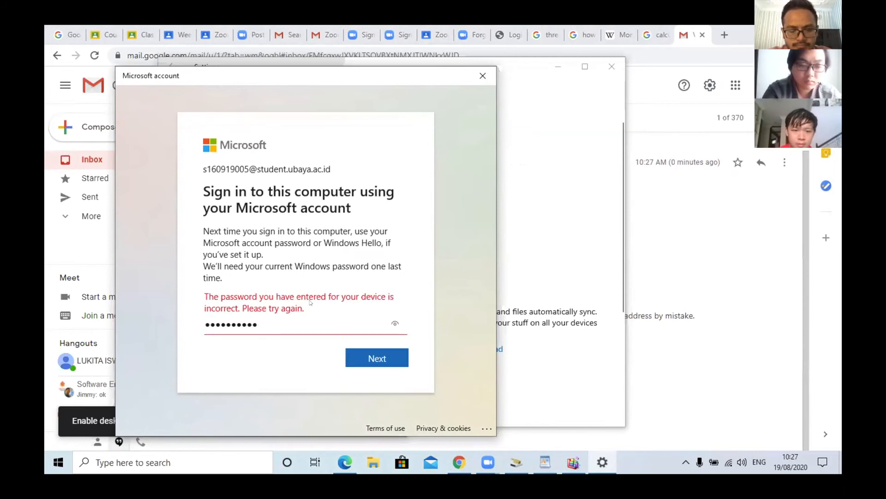
pyautogui.press('BackSpace')
pyautogui.press('BackSpace')
pyautogui.press('BackSpace')
pyautogui.press('BackSpace')
pyautogui.press('BackSpace')
pyautogui.press('BackSpace')
pyautogui.press('BackSpace')
pyautogui.press('BackSpace')
pyautogui.press('BackSpace')
pyautogui.press('BackSpace')
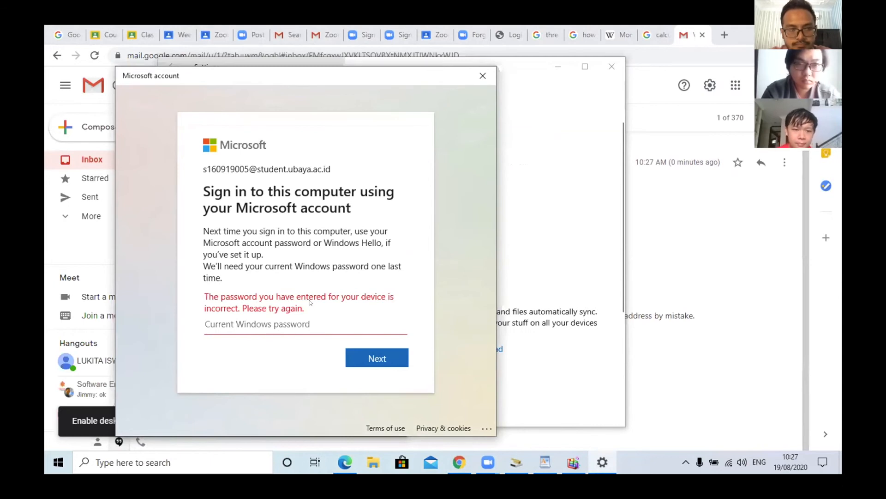
pyautogui.write('**********')
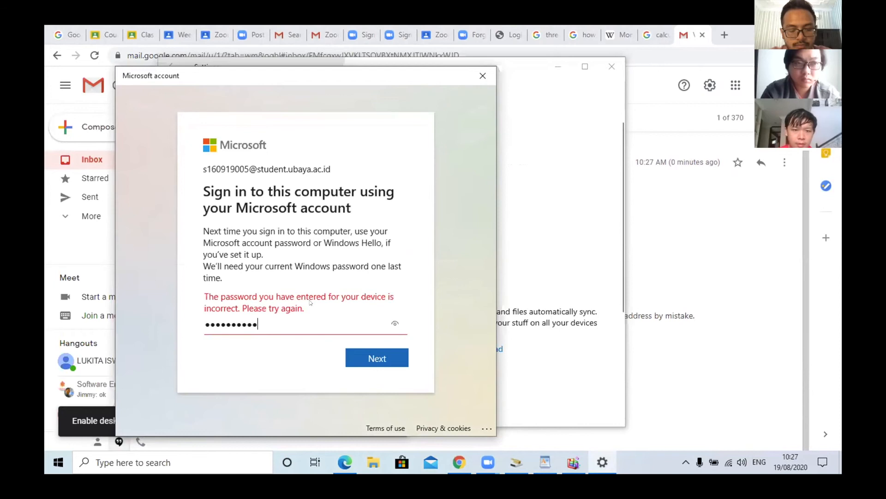
pyautogui.moveTo(262, 231); pyautogui.dragTo(354, 272)
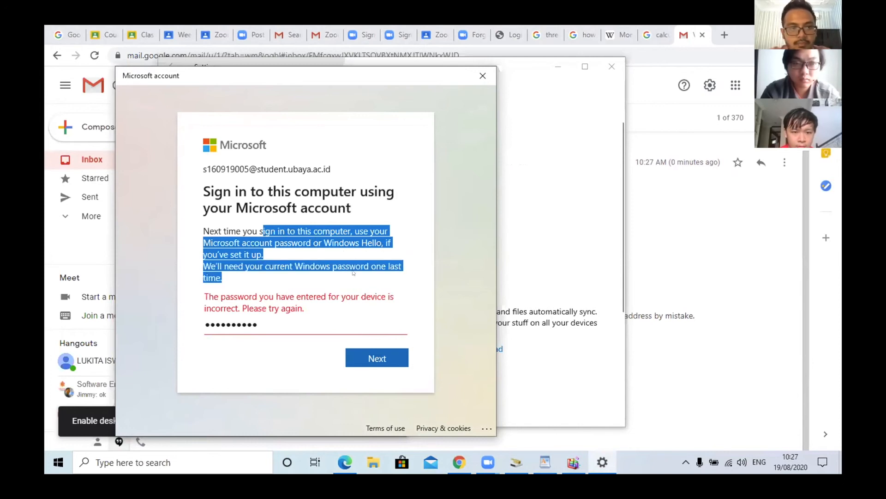
pyautogui.click(447, 293)
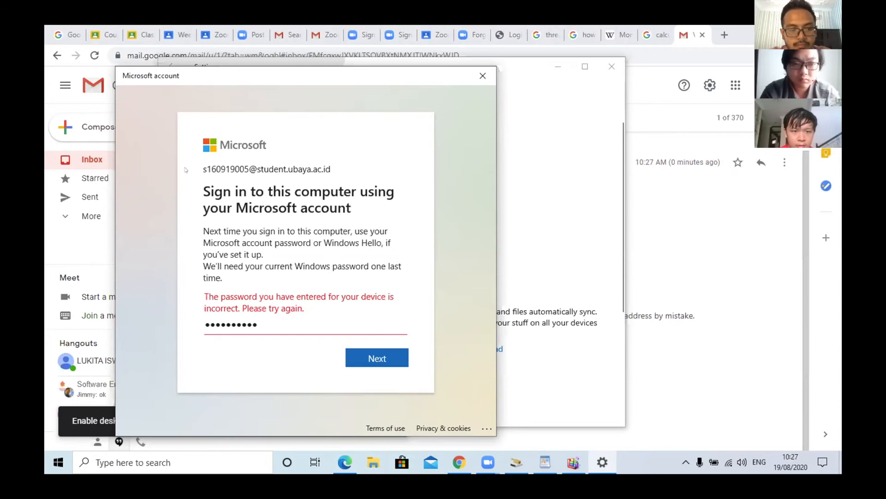
# Move the Microsoft account window aside and recheck the Gmail inbox and the Microsoft verification message.
pyautogui.moveTo(234, 75); pyautogui.dragTo(225, 148)
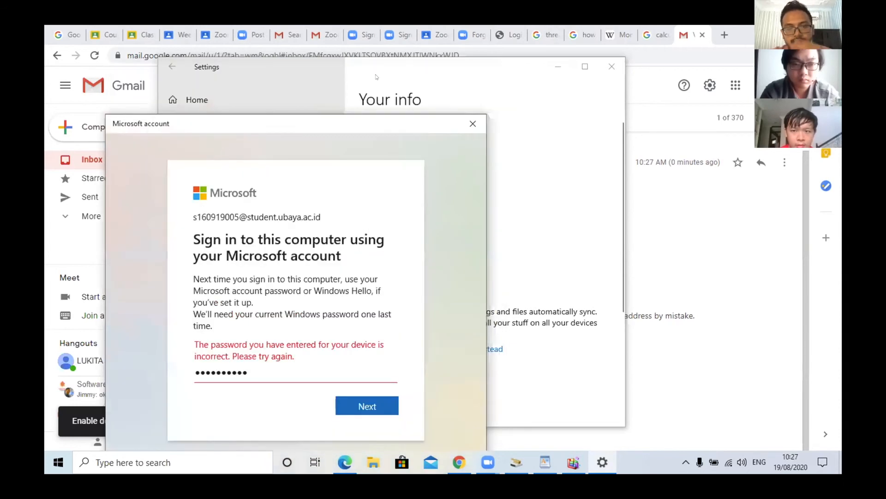
pyautogui.click(666, 47)
pyautogui.press('Return')
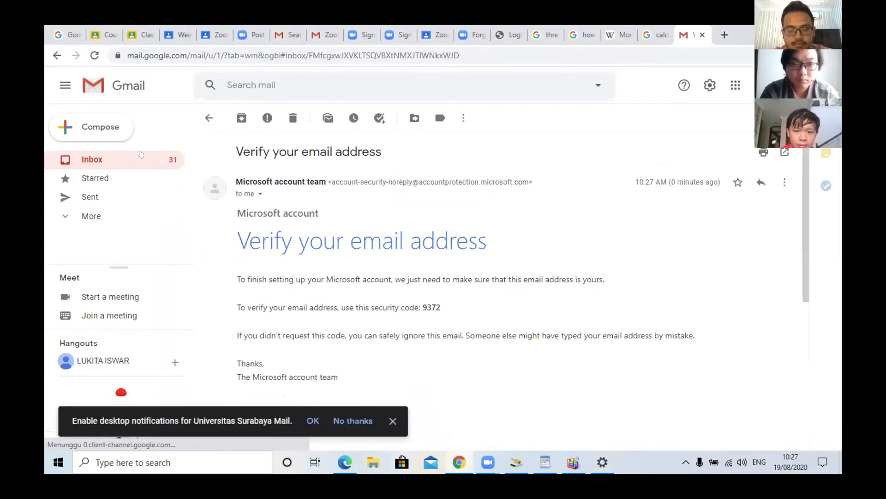
pyautogui.click(139, 155)
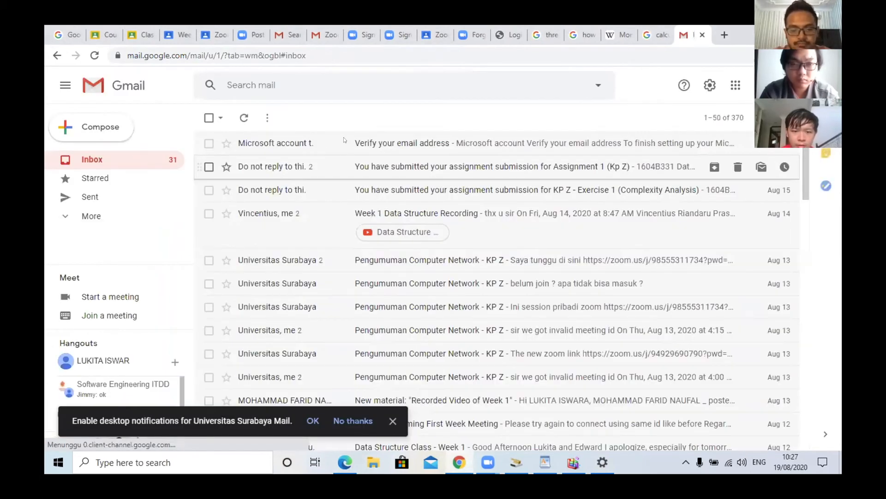
pyautogui.click(344, 142)
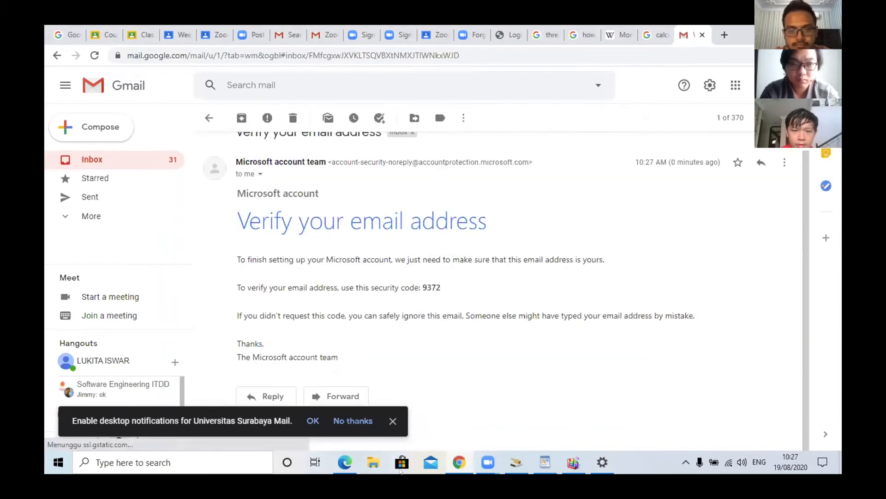
pyautogui.scroll(1, 504, 290)
pyautogui.click(139, 159)
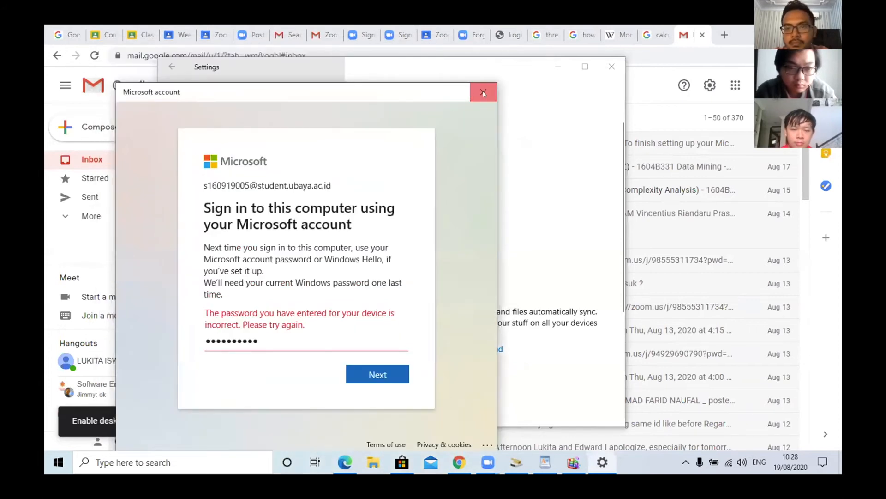
# Close the Microsoft account window, maximize Settings, and review the account's sign-in options.
pyautogui.click(483, 91)
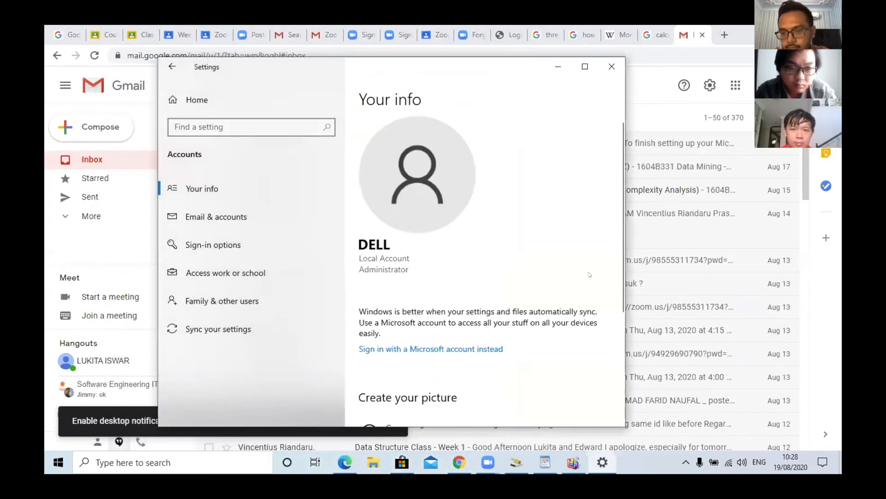
pyautogui.doubleClick(476, 70)
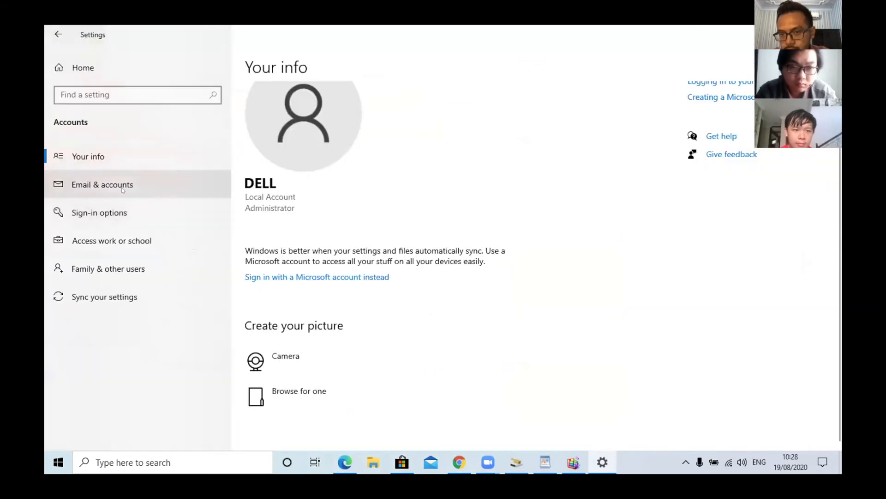
pyautogui.click(225, 217)
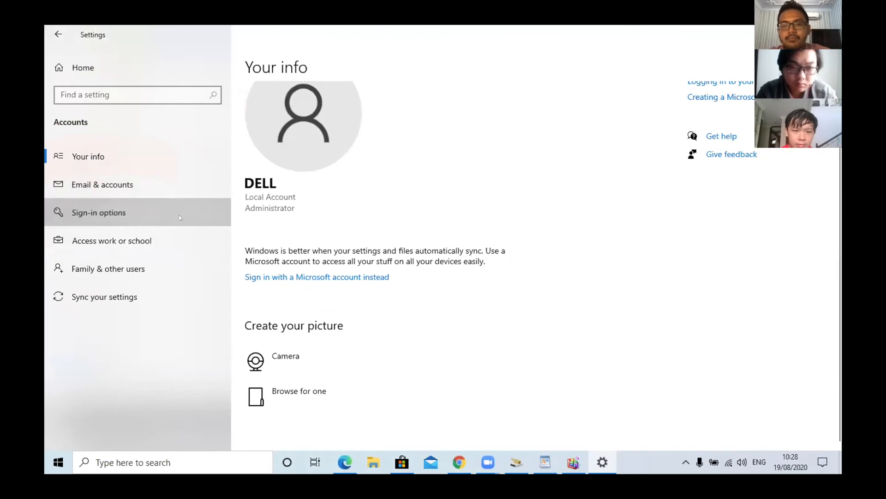
pyautogui.scroll(-6, 353, 292)
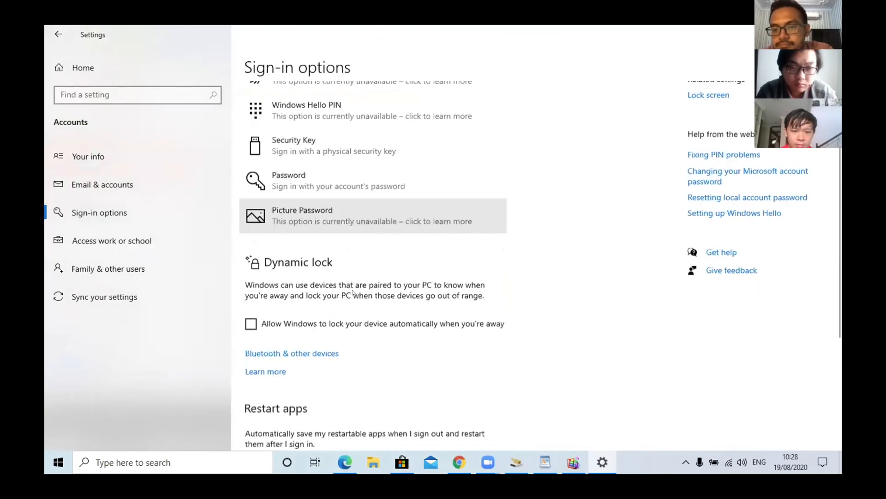
pyautogui.scroll(2, 153, 194)
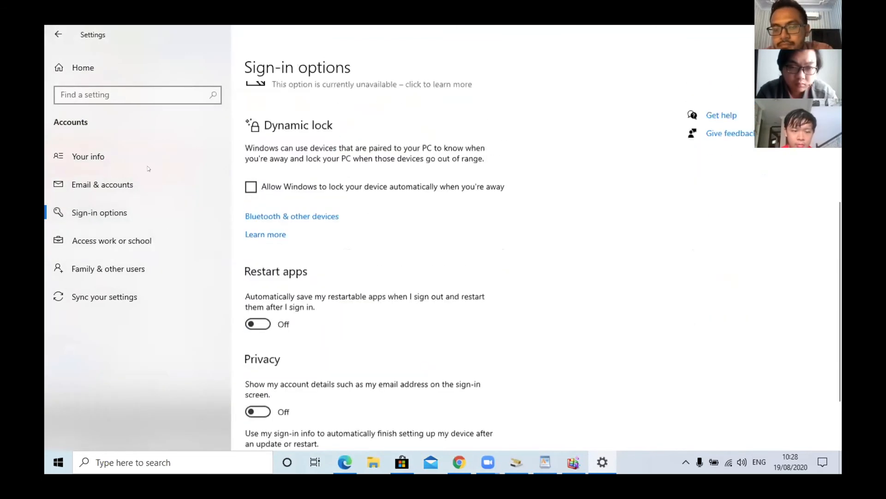
pyautogui.scroll(3, 147, 161)
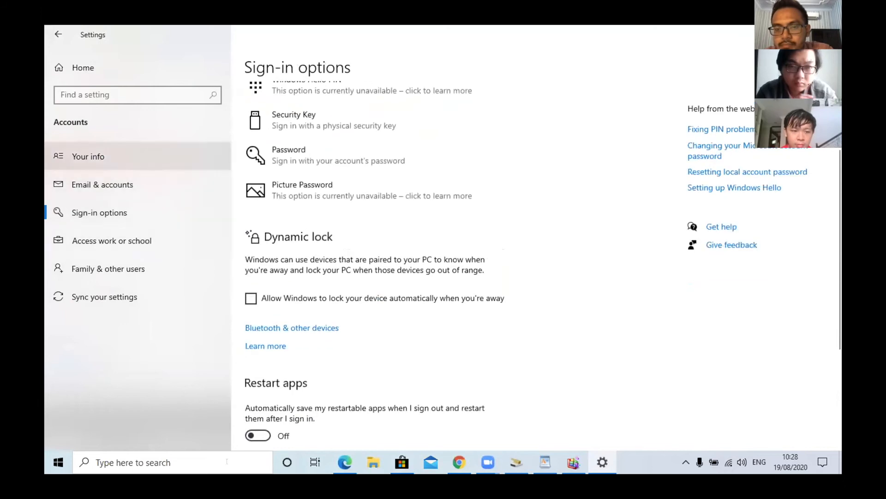
# Search Windows for "account", open Account protection, and start signing in with a Microsoft account.
pyautogui.press('super+s')
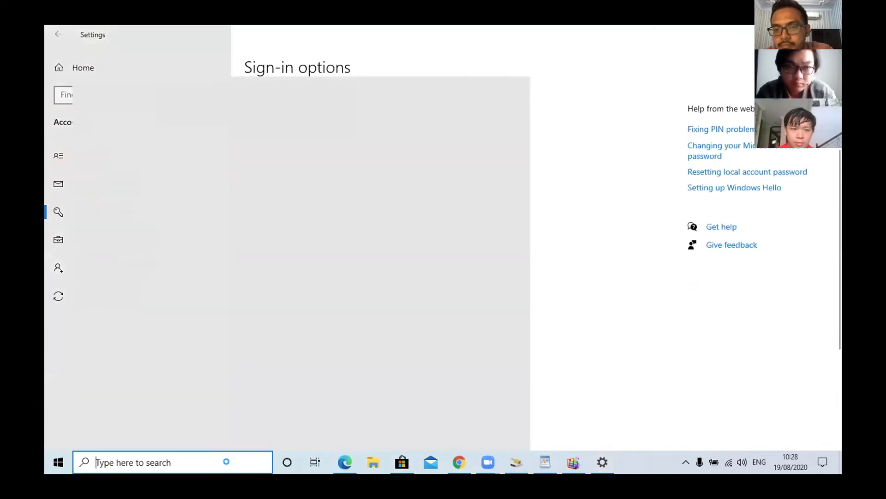
pyautogui.write('account')
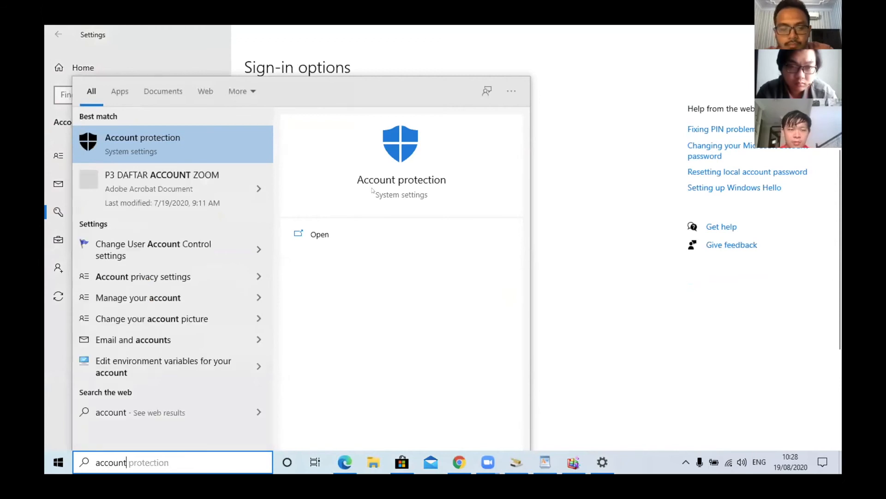
pyautogui.press('Return')
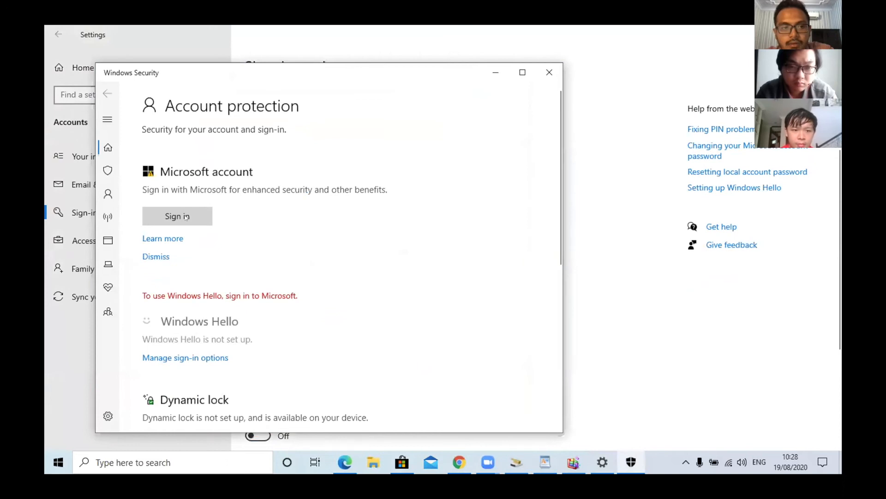
pyautogui.click(185, 217)
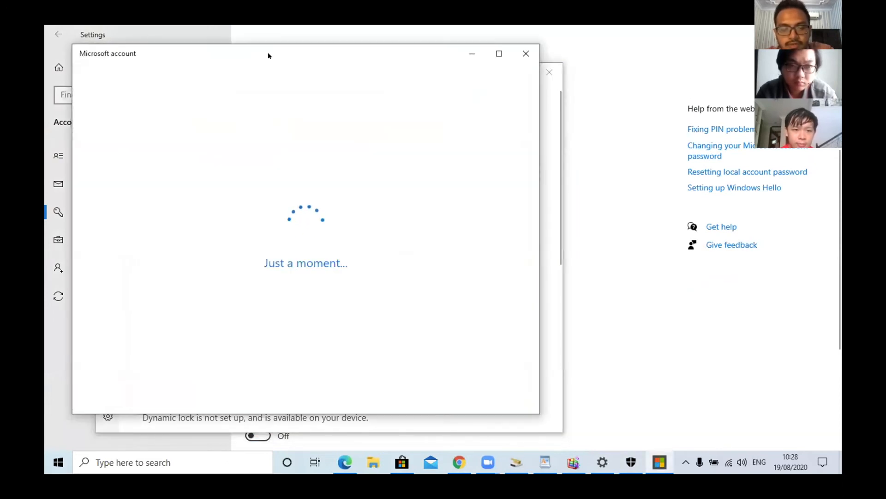
# Move the Microsoft account window lower and submit the account's e-mail address for sign-in.
pyautogui.moveTo(268, 55); pyautogui.dragTo(270, 86)
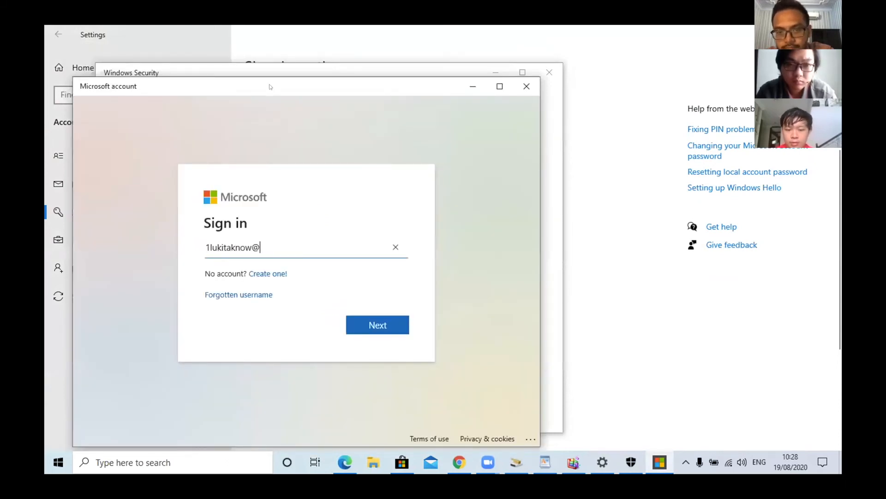
pyautogui.press('Return')
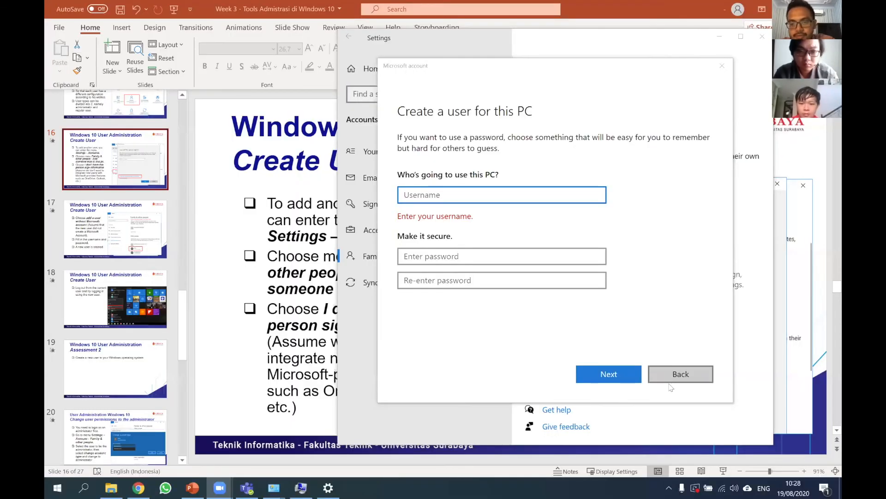
pyautogui.click(671, 378)
pyautogui.click(672, 382)
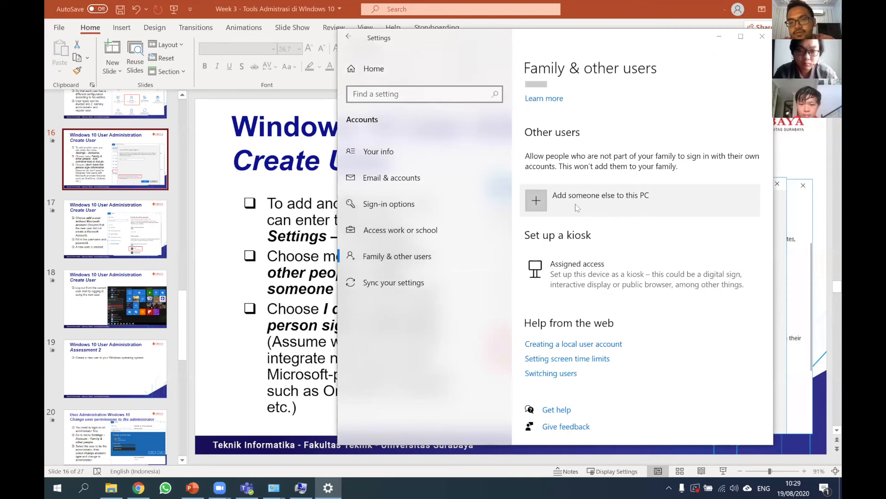
pyautogui.click(575, 204)
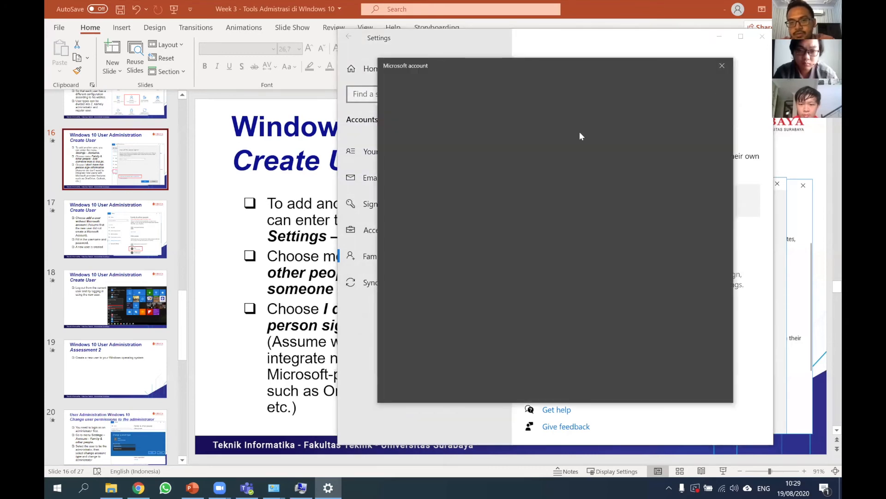
pyautogui.click(722, 66)
# Start adding another person to this PC without sign-in information or a Microsoft account, and enter the new user's name.
pyautogui.click(607, 189)
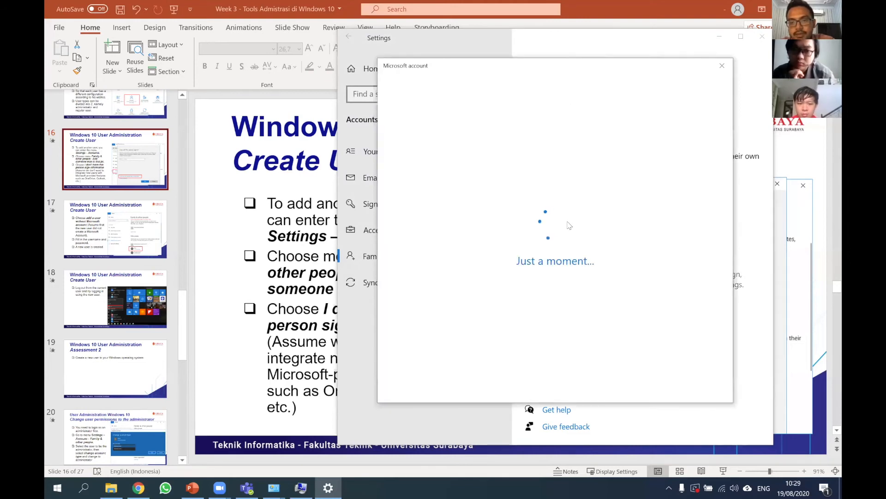
pyautogui.moveTo(568, 69); pyautogui.dragTo(561, 69)
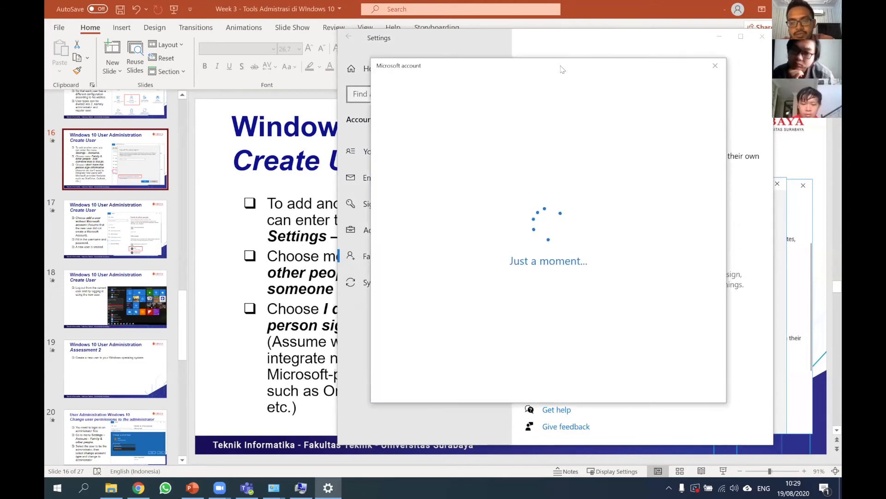
pyautogui.click(491, 282)
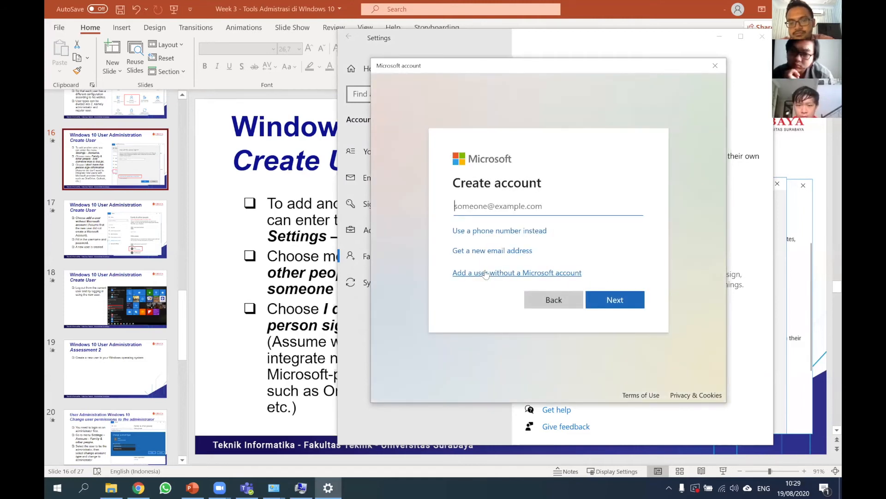
pyautogui.click(485, 273)
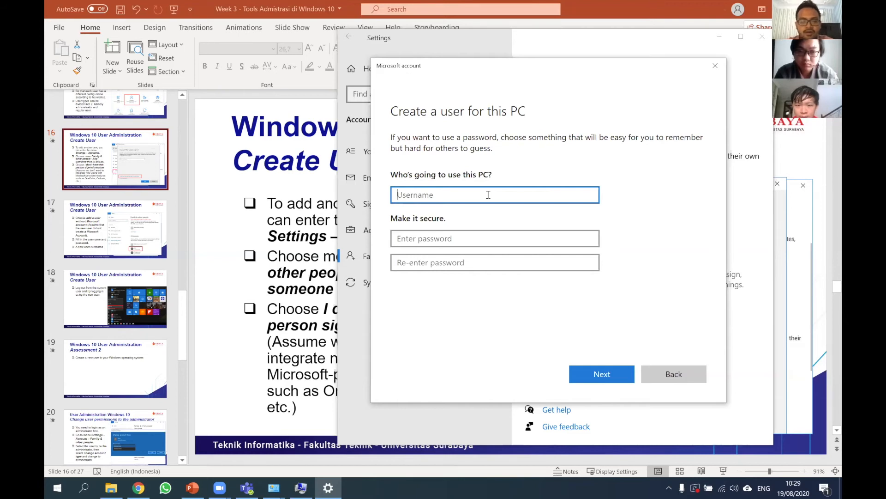
pyautogui.write('Farid')
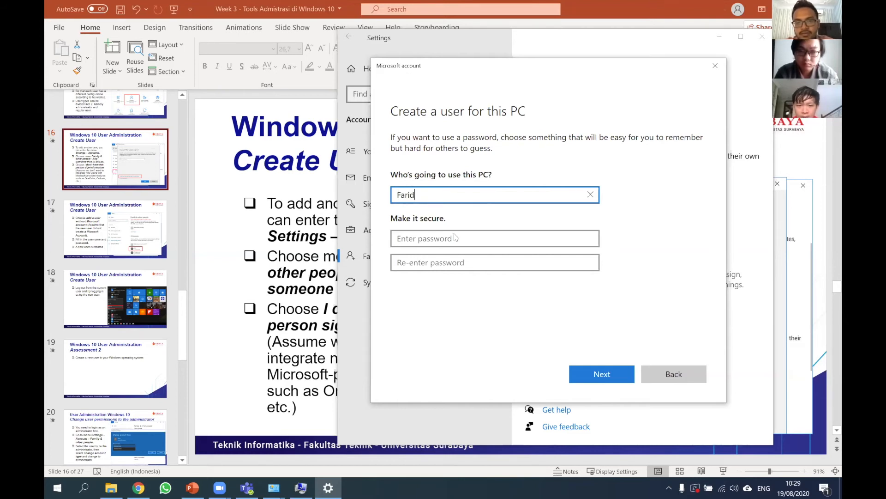
# Enter a password for the new local user, replacing the first attempt with a different one.
pyautogui.click(425, 246)
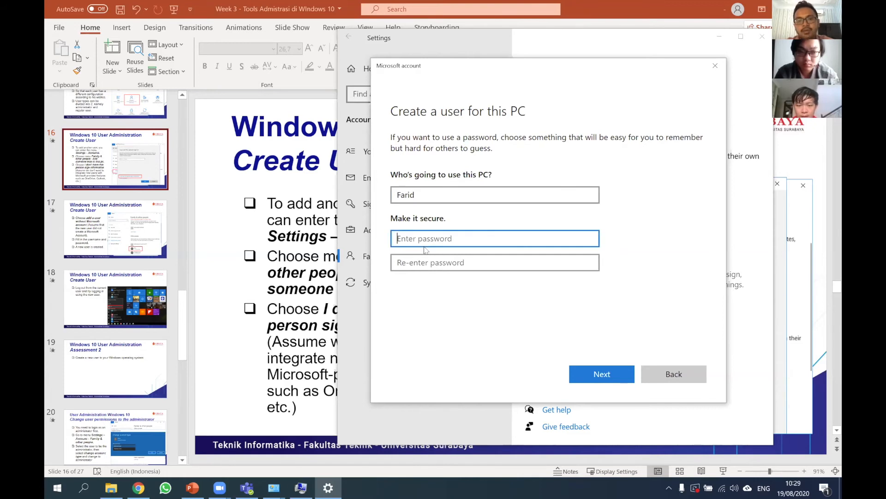
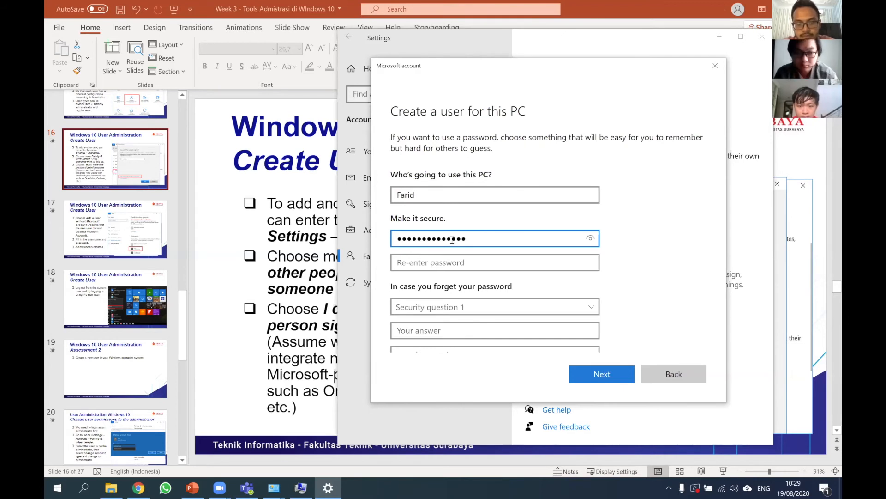
pyautogui.press('super')
pyautogui.press('super')
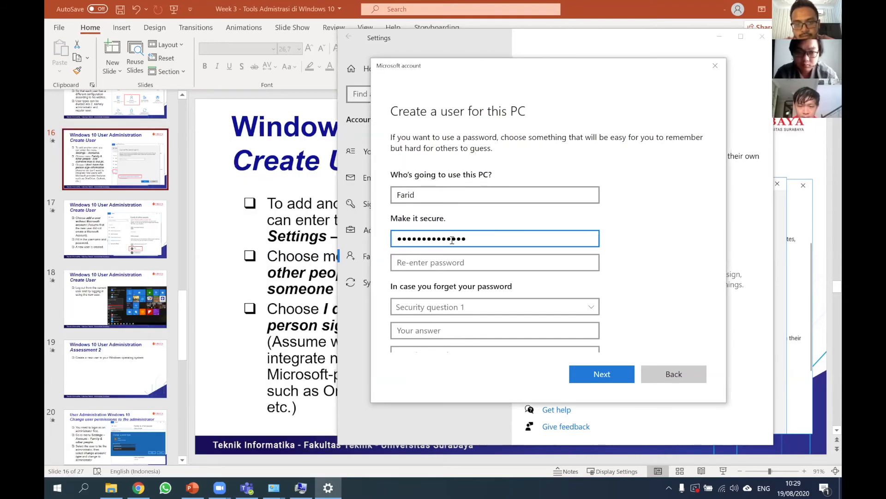
pyautogui.doubleClick(452, 239)
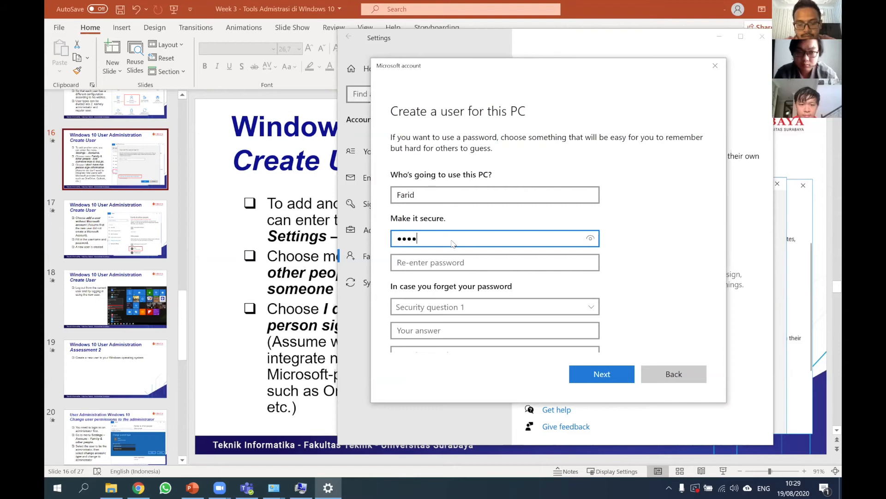
# Re-enter the new local user's password in the confirmation field, correcting the mistyped entry.
pyautogui.press('Tab')
pyautogui.write('••••••••••')
pyautogui.press('BackSpace')
pyautogui.press('BackSpace')
pyautogui.press('BackSpace')
pyautogui.press('BackSpace')
pyautogui.press('BackSpace')
pyautogui.press('BackSpace')
pyautogui.press('BackSpace')
pyautogui.press('BackSpace')
pyautogui.press('BackSpace')
pyautogui.press('BackSpace')
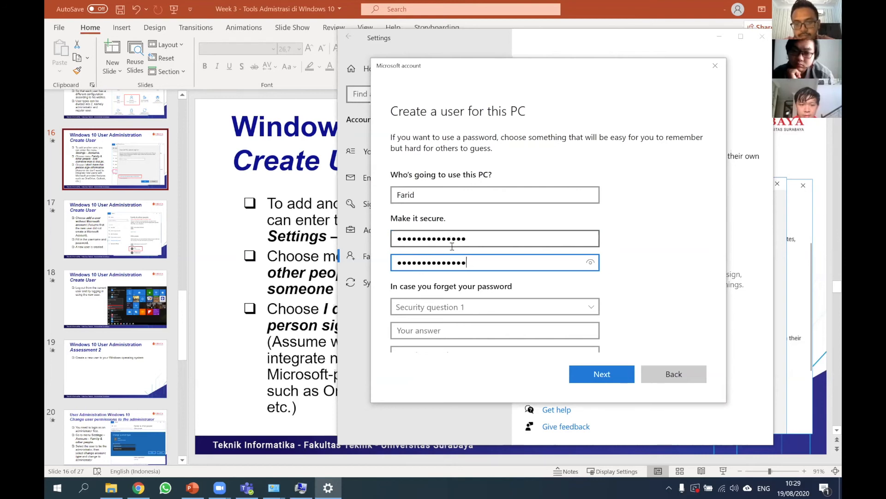
# Set the first security question to "What was your first pet's name?" and enter its answer.
pyautogui.click(431, 316)
pyautogui.click(519, 309)
pyautogui.scroll(-4, 702, 323)
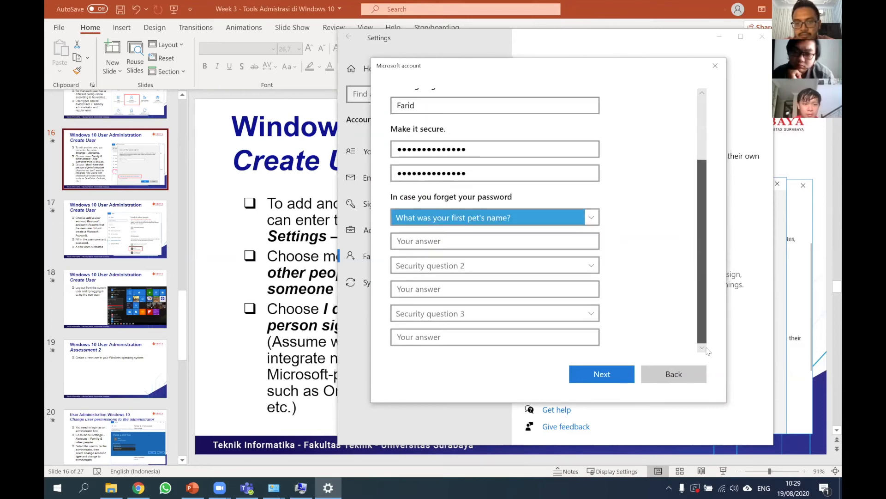
pyautogui.click(487, 240)
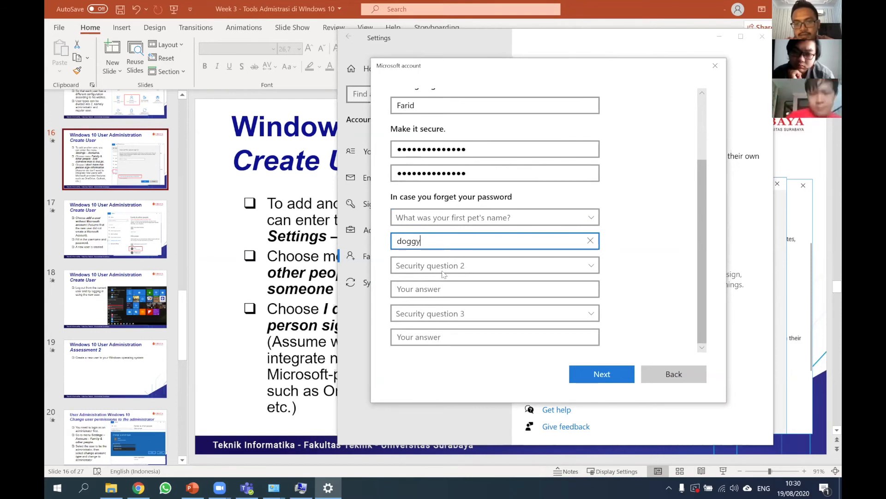
# Set the second security question to "What is the name of the city where you were born?" and enter its answer.
pyautogui.click(443, 265)
pyautogui.scroll(-1, 443, 294)
pyautogui.press('Return')
pyautogui.click(436, 292)
# Set the third security question to "What was your childhood nickname?", enter its answer, and create the local user.
pyautogui.click(475, 318)
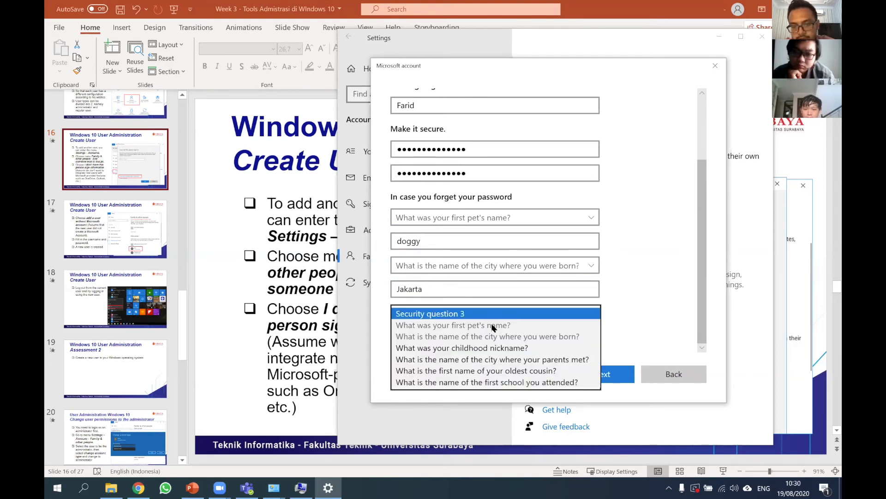
pyautogui.click(453, 348)
pyautogui.click(441, 339)
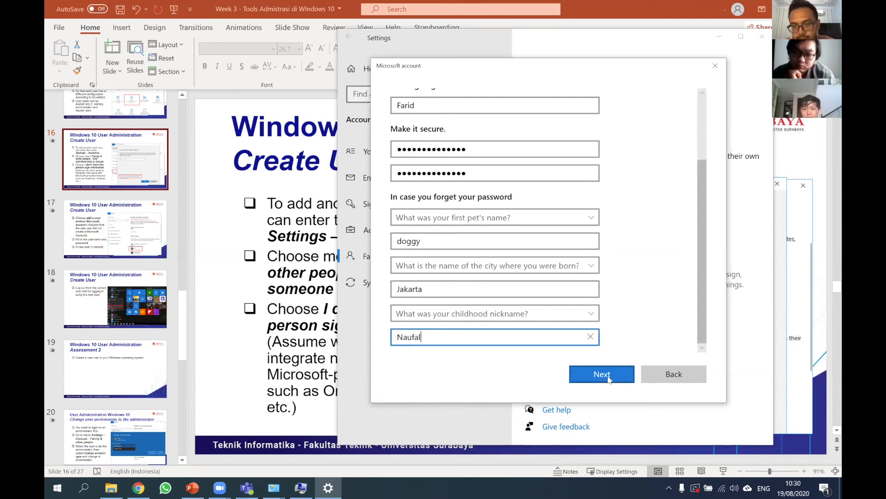
pyautogui.click(608, 378)
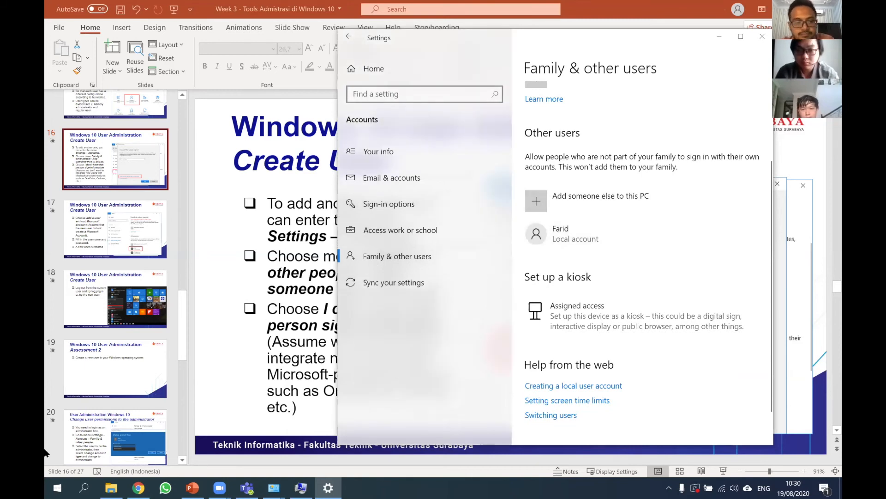
# Check where Windows offers signing out or switching from the current account to the newly created user, without switching.
pyautogui.click(51, 485)
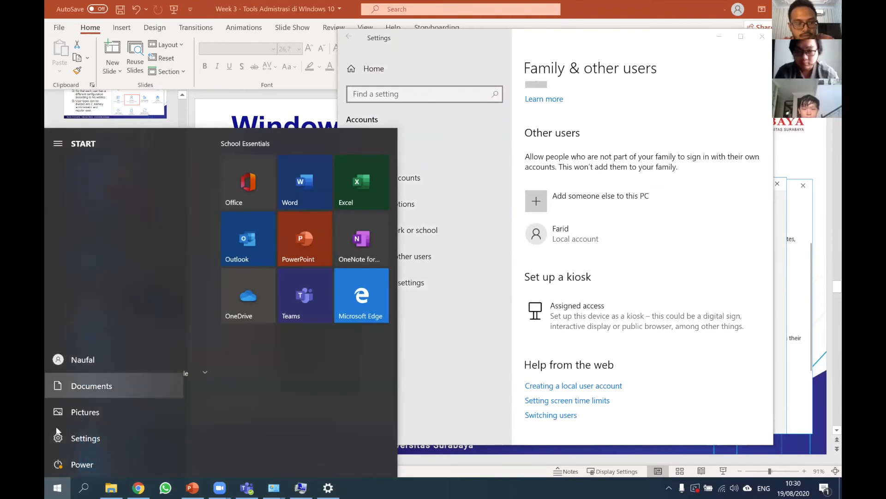
pyautogui.click(48, 488)
pyautogui.click(56, 488)
pyautogui.moveTo(59, 411)
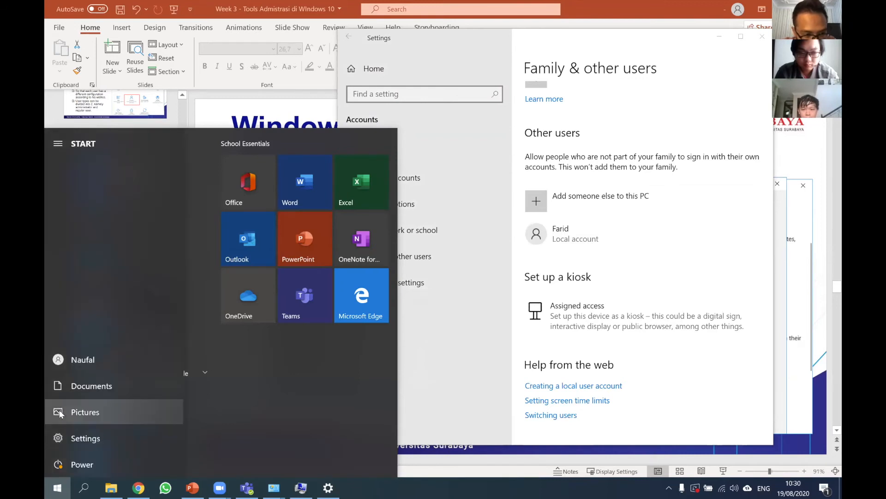
pyautogui.click(61, 364)
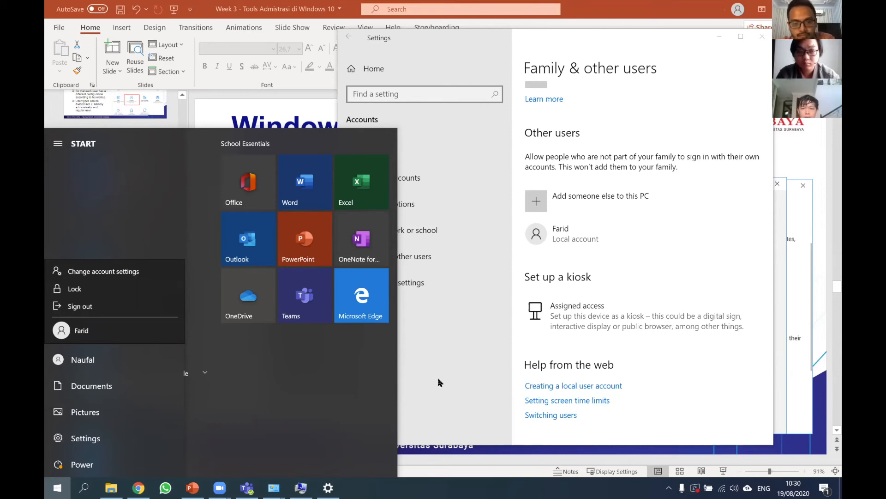
pyautogui.click(407, 330)
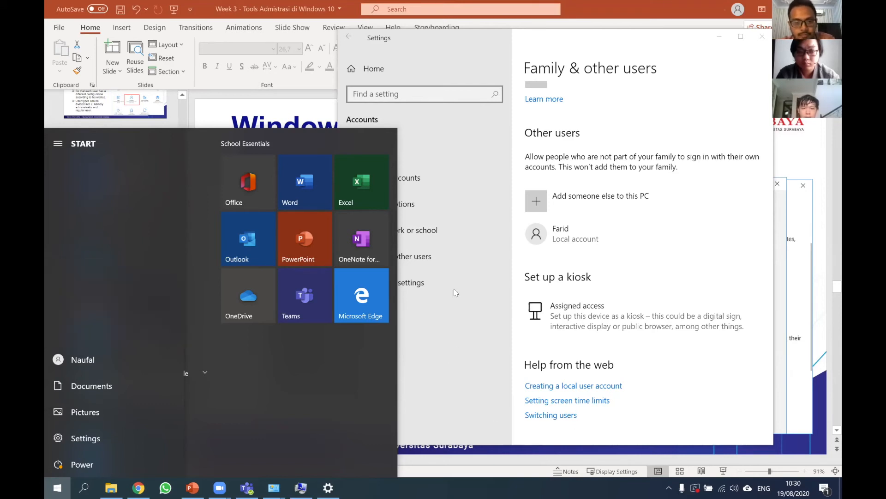
pyautogui.click(46, 487)
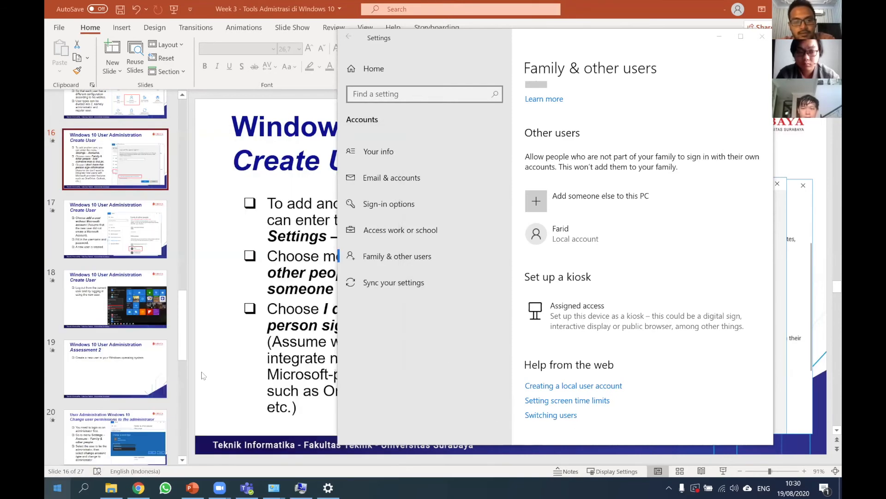
# Switch to the PowerPoint lecture and look through its slides on Task Scheduler, user administration, and Backup and Restore.
pyautogui.click(88, 226)
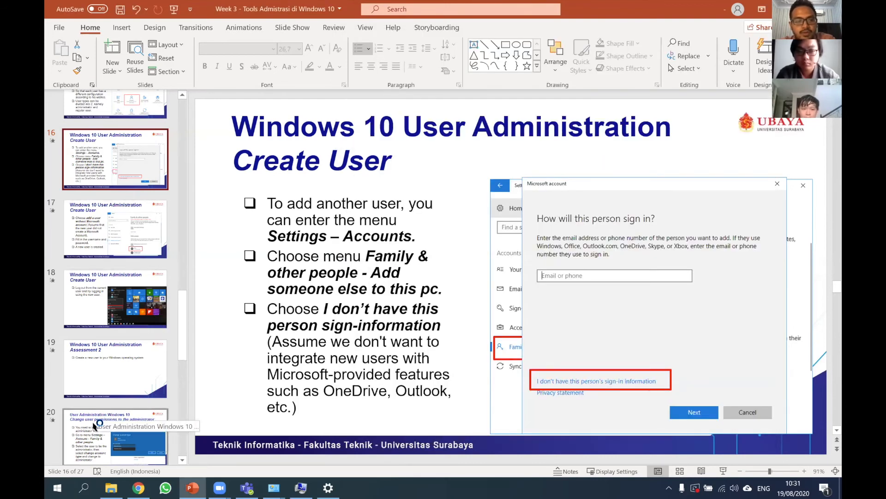
pyautogui.scroll(5, 123, 240)
pyautogui.click(122, 231)
pyautogui.scroll(5, 123, 230)
pyautogui.scroll(-12, 124, 229)
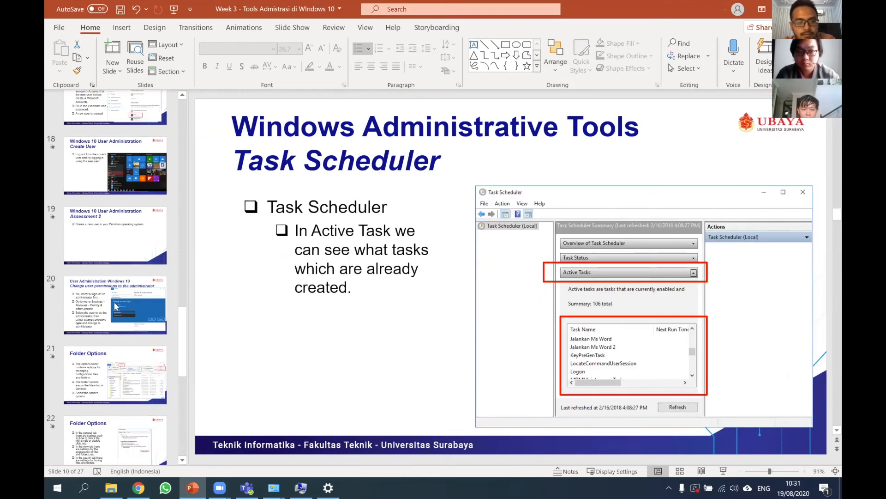
pyautogui.scroll(-3, 115, 323)
pyautogui.click(110, 378)
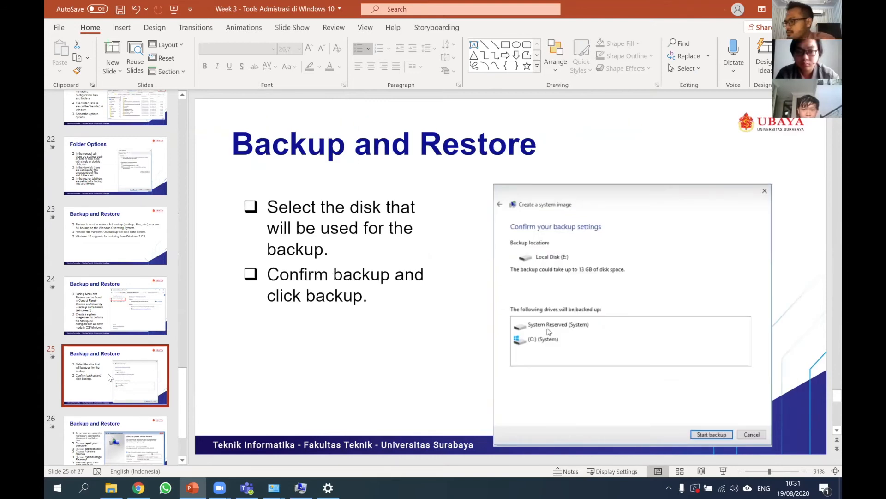
pyautogui.click(117, 396)
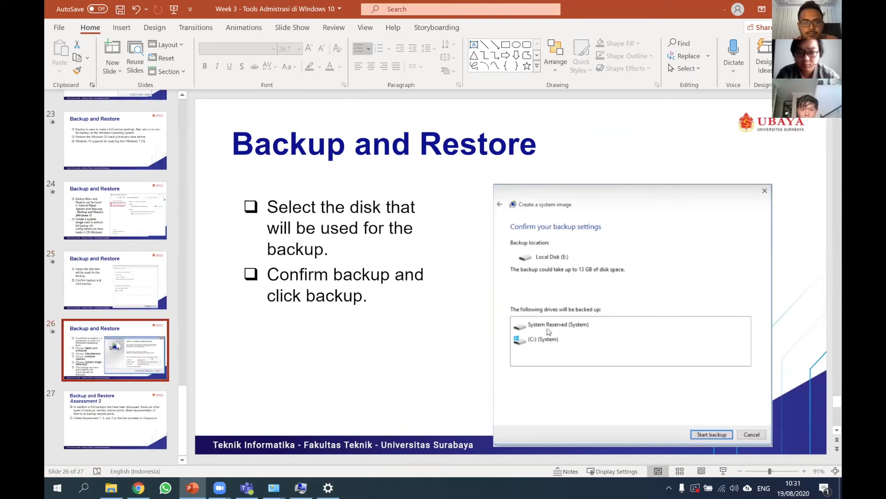
pyautogui.scroll(10, 154, 283)
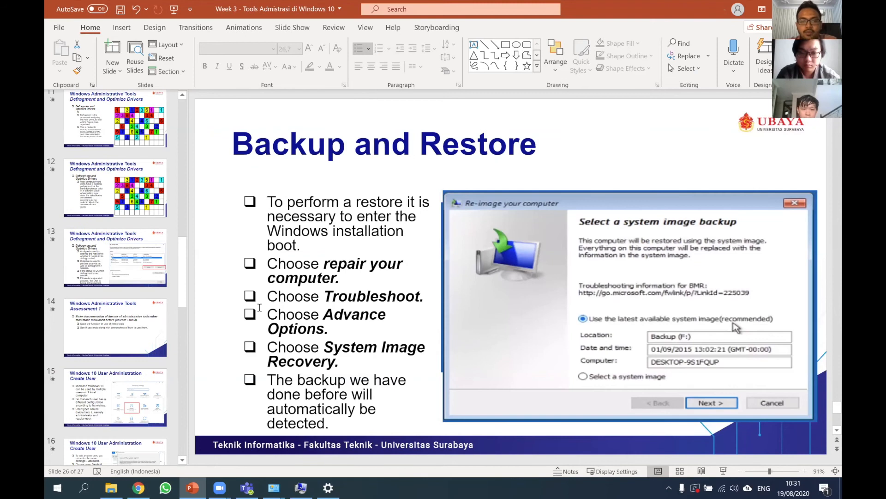
pyautogui.scroll(3, 155, 283)
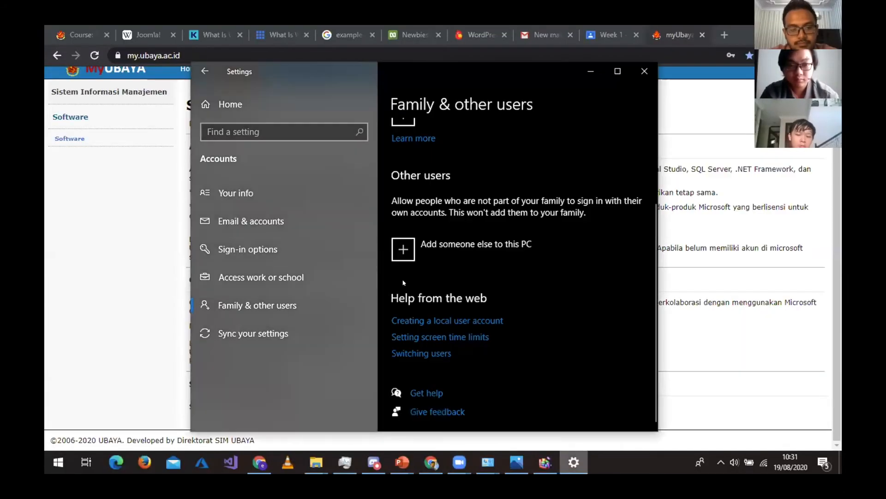
# Review the options for adding a family member or someone else on the Family & other users page.
pyautogui.scroll(1, 403, 251)
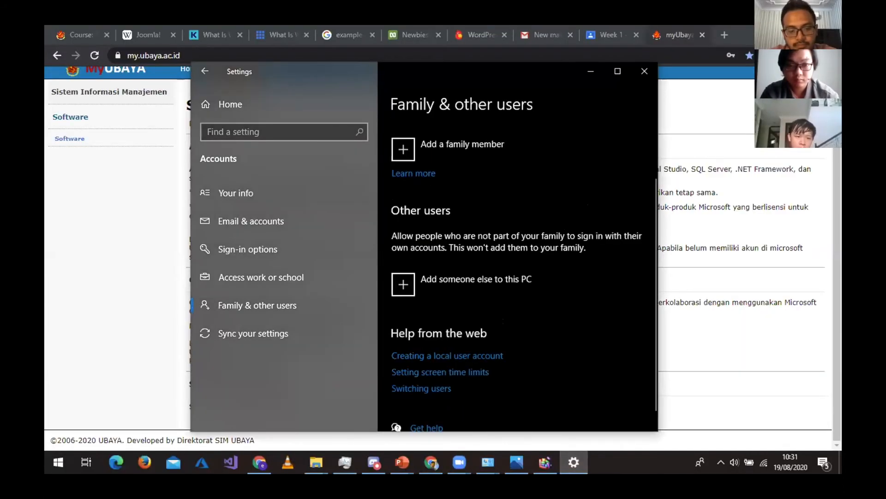
# Start adding another user to this PC without a Microsoft account and enter the new user's name.
pyautogui.click(413, 284)
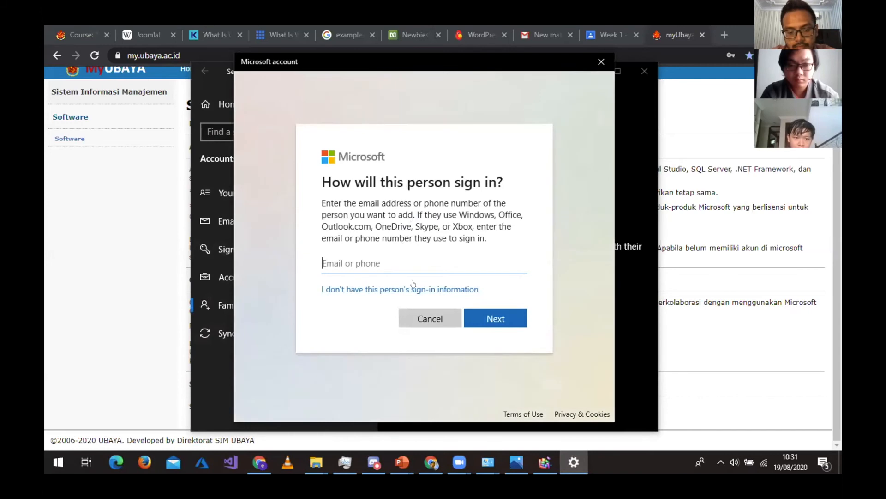
pyautogui.click(413, 288)
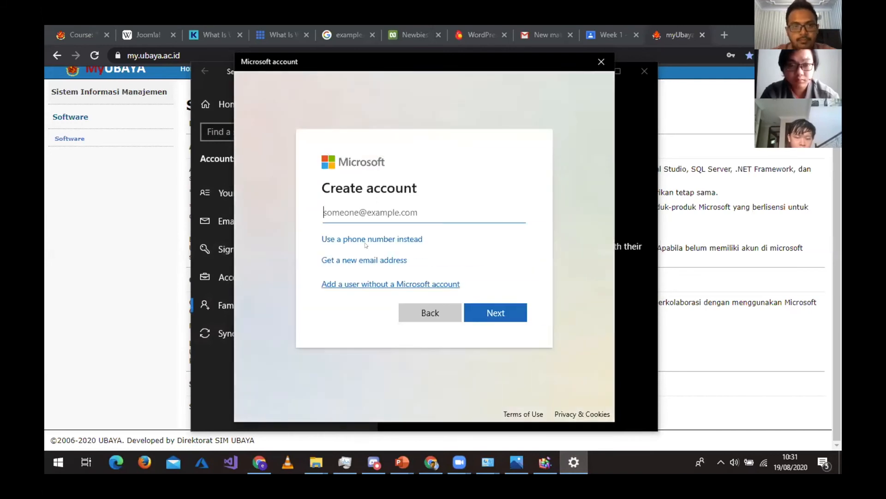
pyautogui.click(400, 283)
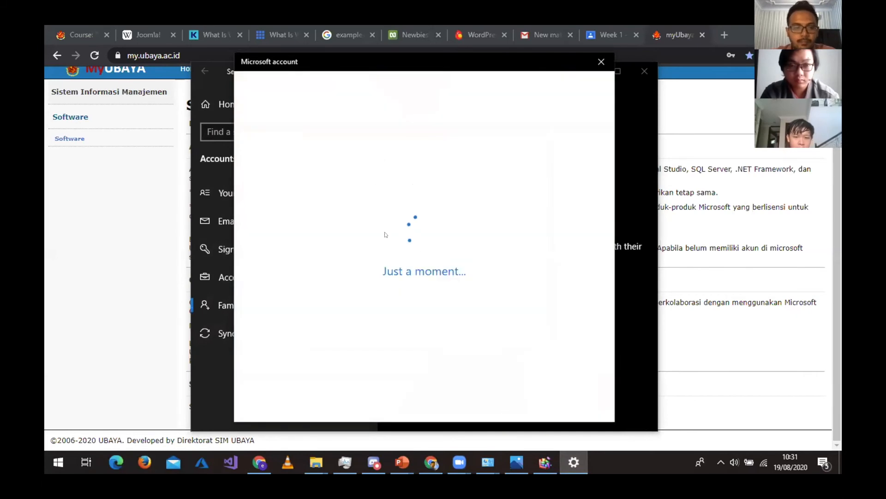
pyautogui.write('edward')
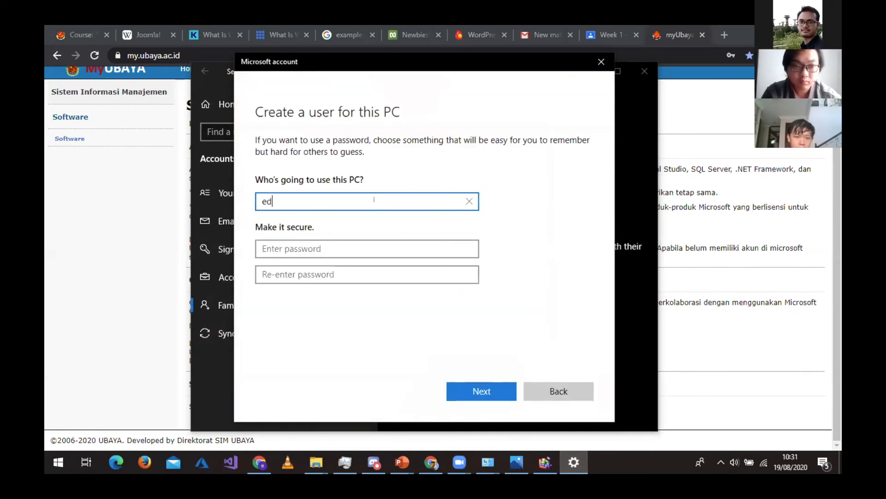
# Try to enter and re-enter the account password for the new local user.
pyautogui.click(378, 247)
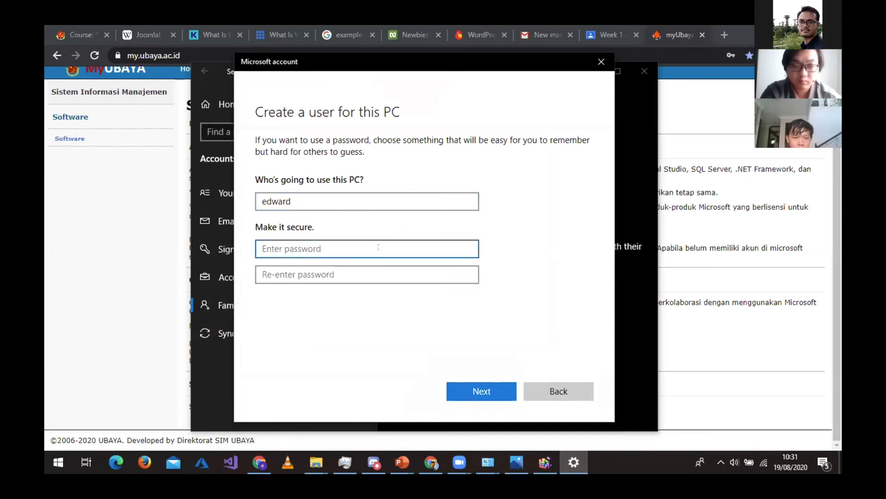
pyautogui.write('**********')
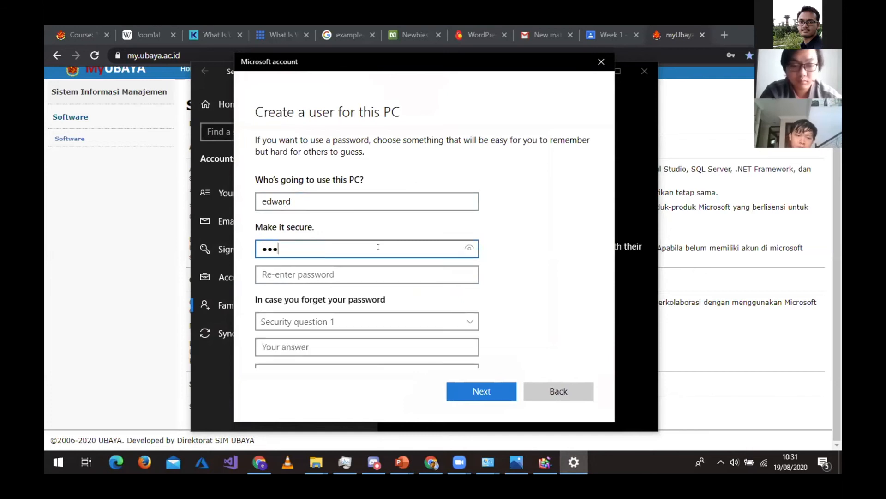
pyautogui.write('***')
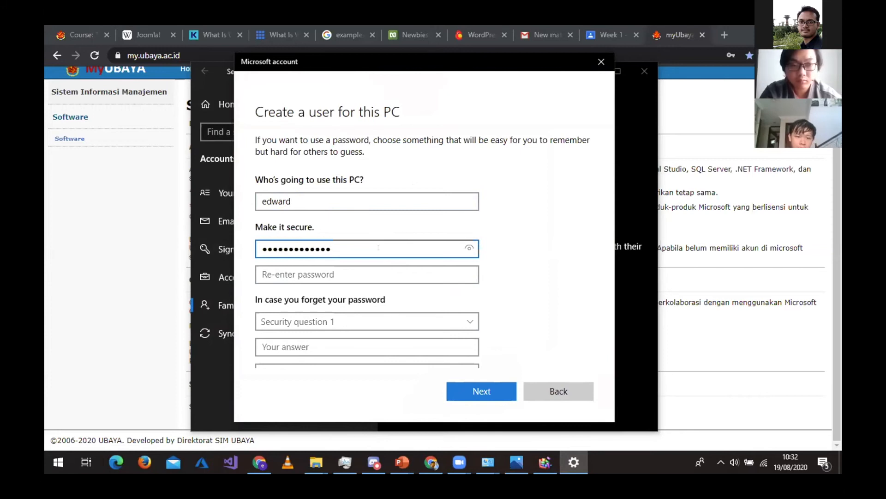
pyautogui.press('Tab')
pyautogui.write('*************')
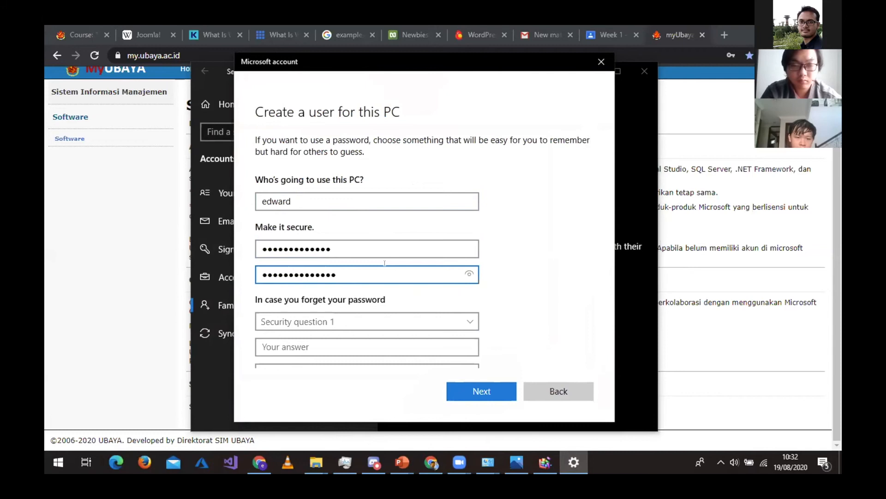
pyautogui.press('BackSpace')
pyautogui.press('BackSpace')
pyautogui.press('BackSpace')
pyautogui.press('BackSpace')
pyautogui.press('BackSpace')
pyautogui.press('BackSpace')
pyautogui.press('BackSpace')
pyautogui.press('BackSpace')
pyautogui.press('BackSpace')
pyautogui.press('BackSpace')
pyautogui.press('BackSpace')
pyautogui.press('BackSpace')
pyautogui.press('BackSpace')
pyautogui.press('BackSpace')
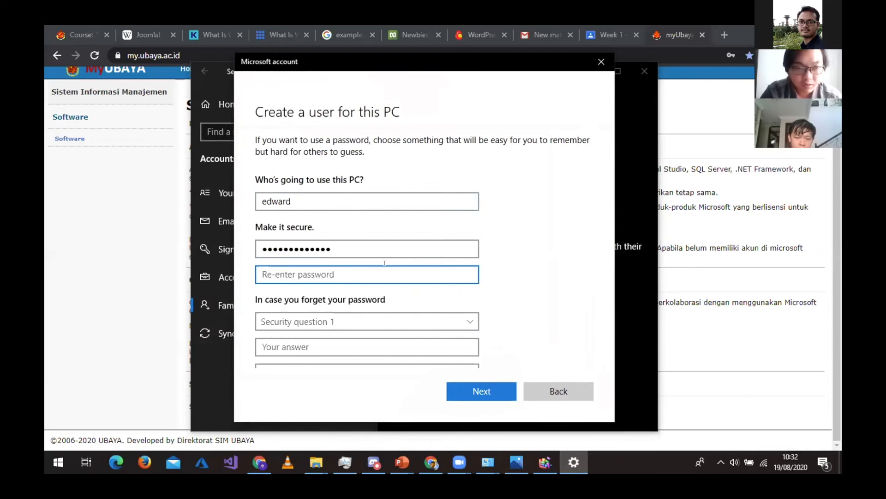
# Replace the new local user's account password and re-enter the same password in the confirmation field.
pyautogui.click(376, 254)
pyautogui.hotkey('ctrl', 'a')
pyautogui.write('*******')
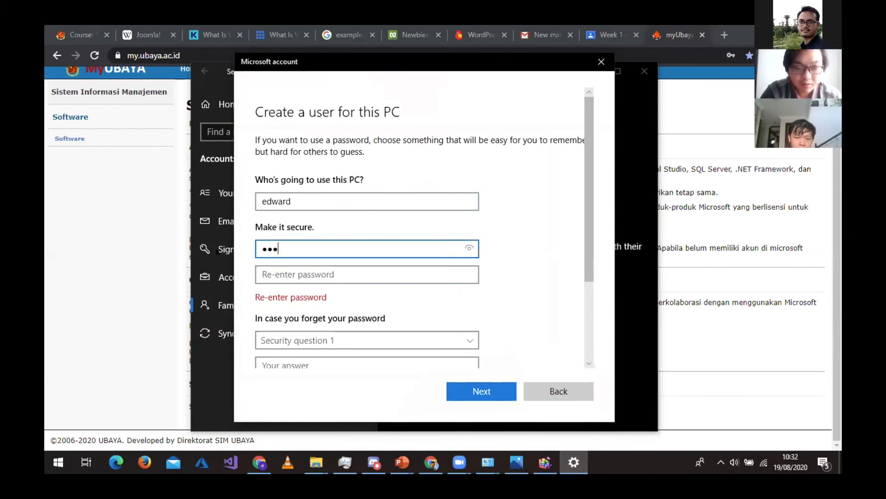
pyautogui.write('*******')
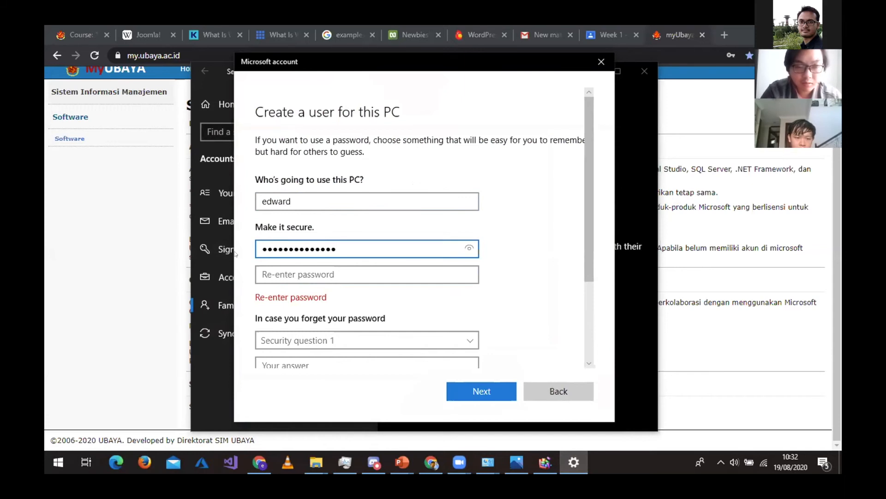
pyautogui.press('Tab')
pyautogui.write('***')
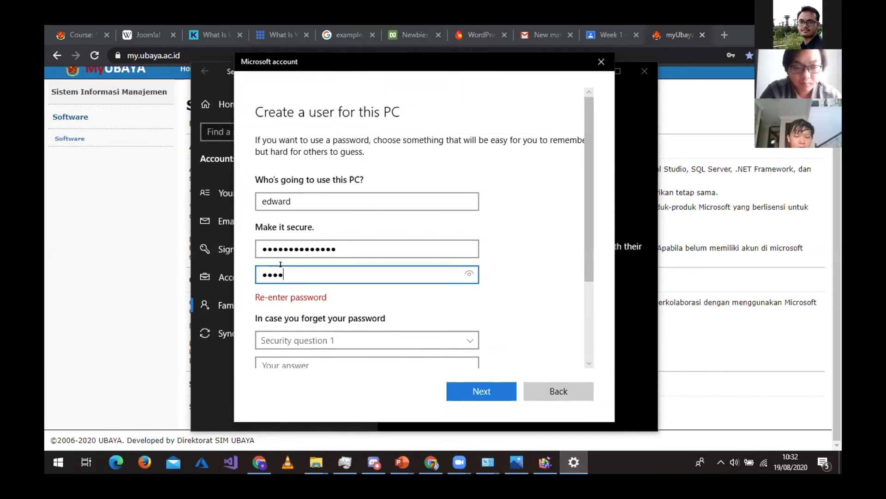
pyautogui.write('***********')
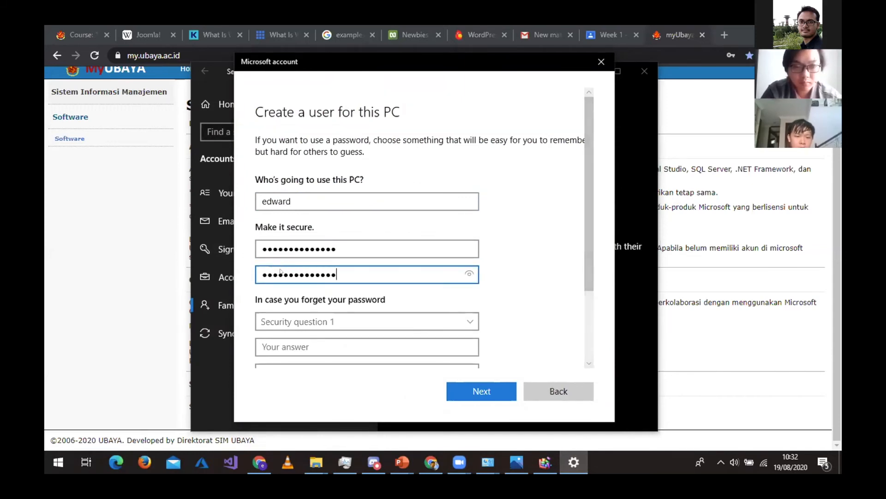
# Set the first security question to "What was your first pet's name?" and enter its answer.
pyautogui.click(336, 323)
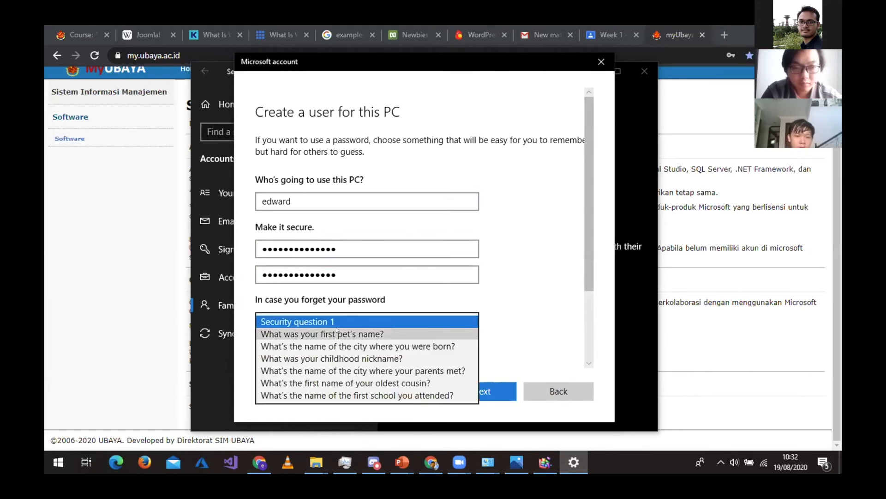
pyautogui.click(338, 332)
pyautogui.press('Tab')
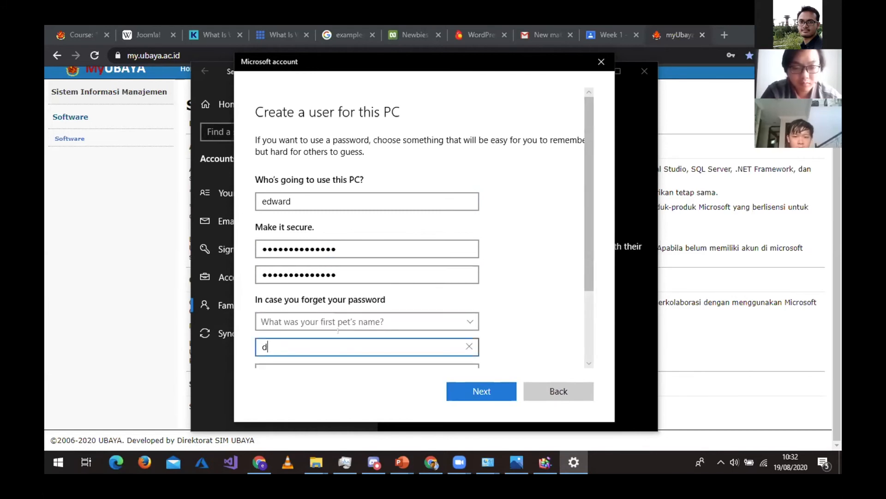
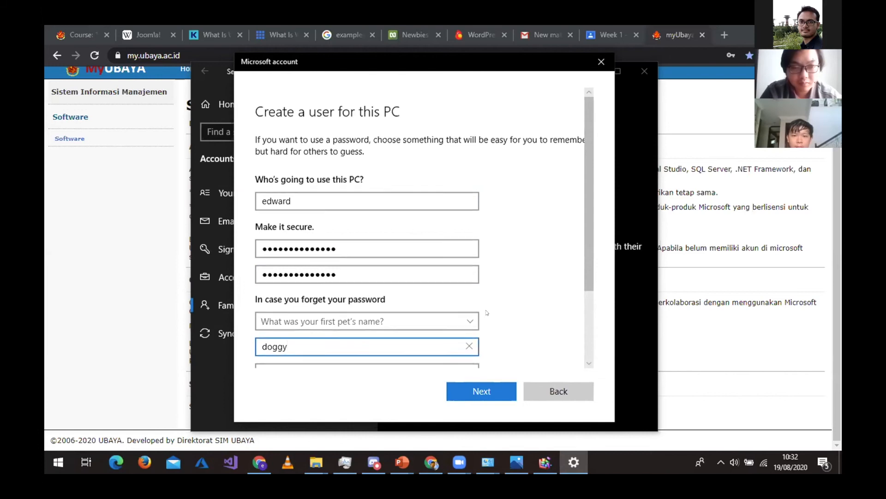
# Set the second security question to "What's the name of the city where you were born?" and enter its answer.
pyautogui.click(439, 276)
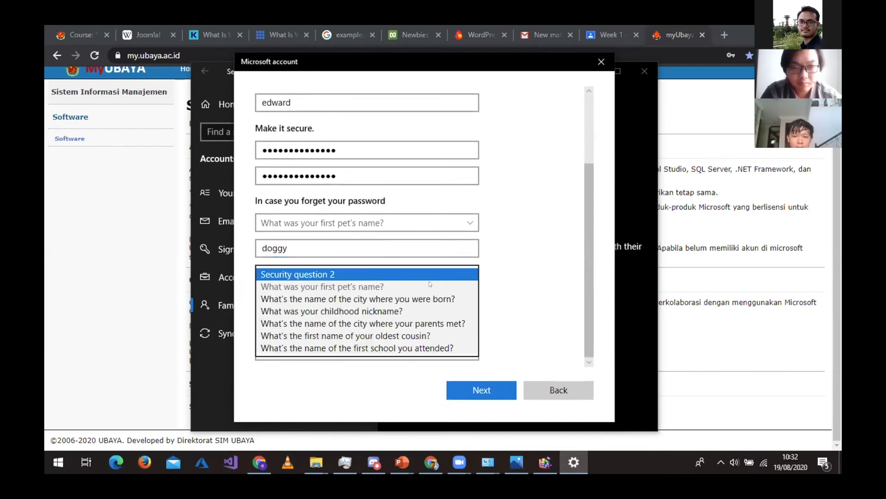
pyautogui.click(402, 298)
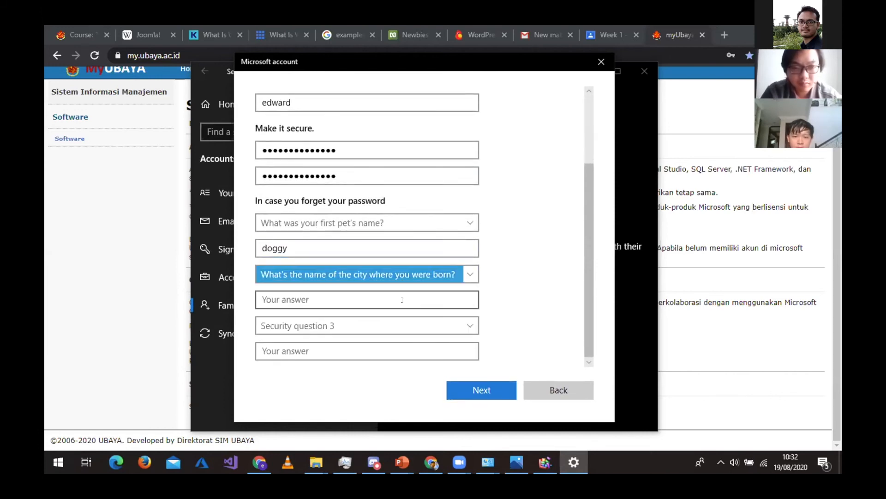
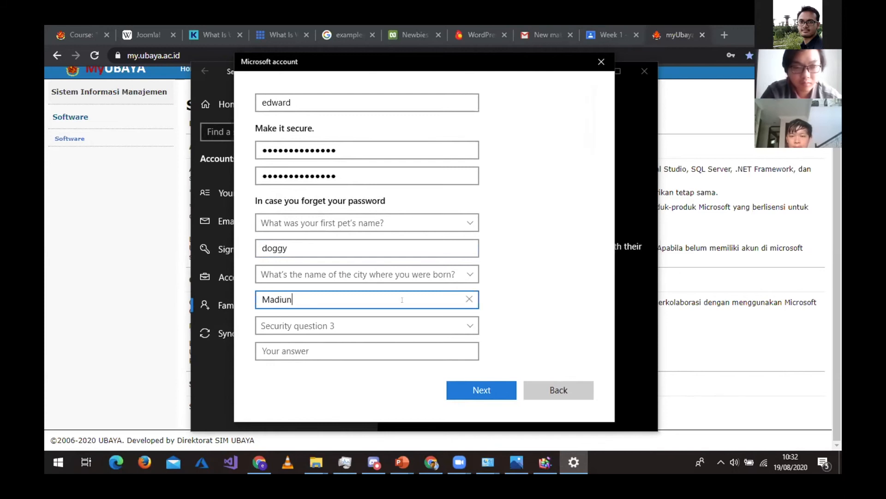
# Choose "What was your childhood nickname?" as the third security question, enter its answer, and finish creating the local account.
pyautogui.click(402, 325)
pyautogui.click(363, 363)
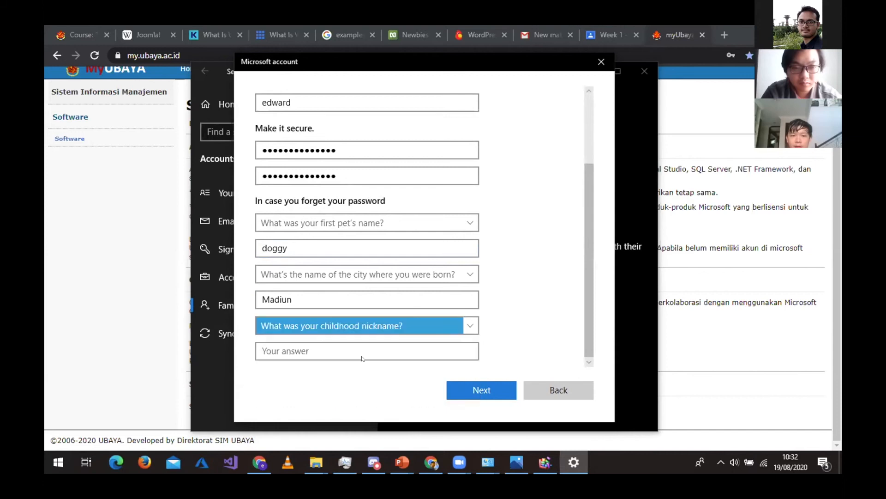
pyautogui.click(363, 359)
pyautogui.click(484, 381)
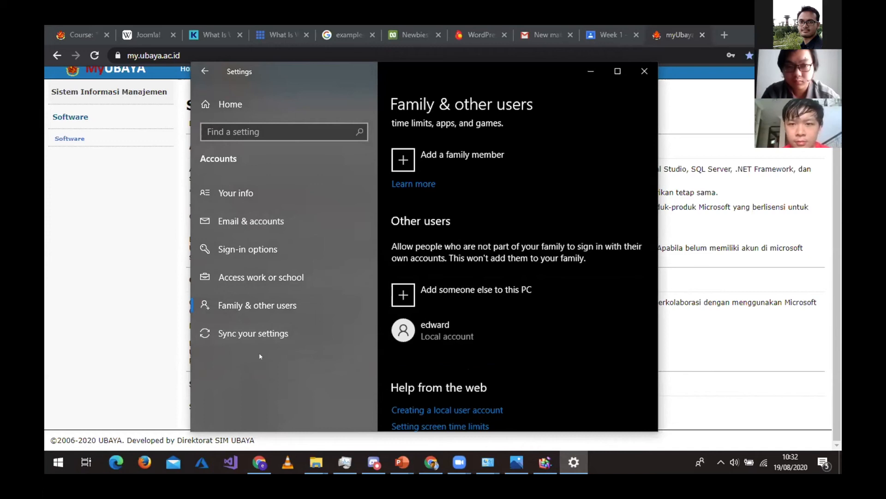
# Switch to the browser window with the myUBAYA Software page.
pyautogui.hotkey('alt', 'Tab')
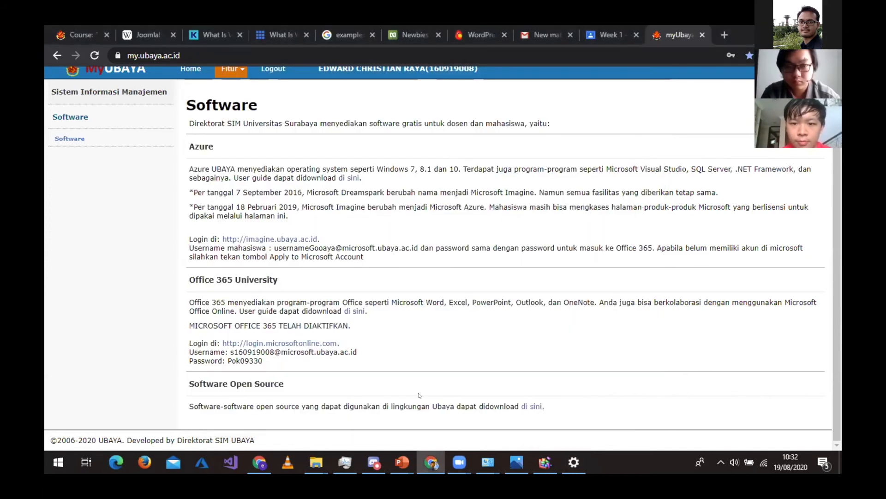